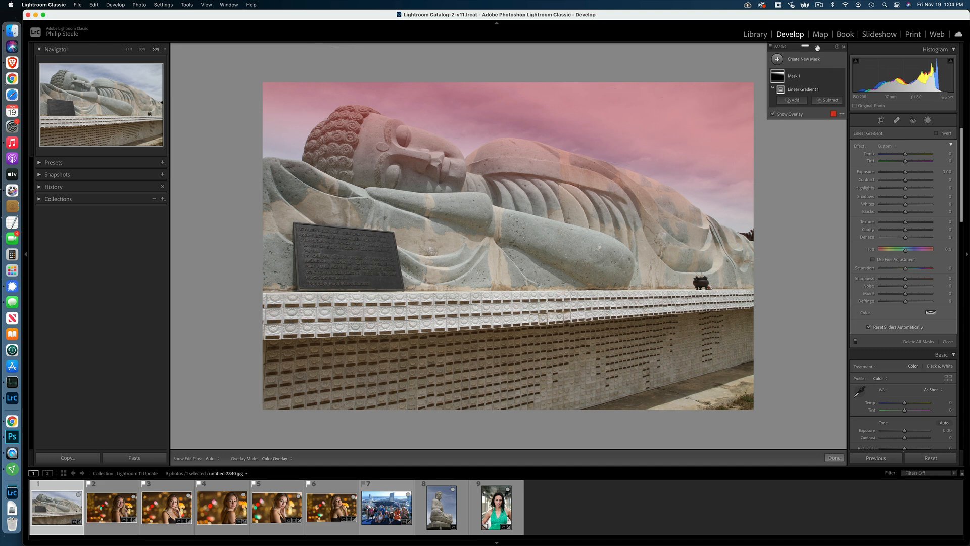
# Rename the mask holding the linear gradient as Sky
pyautogui.moveTo(818, 47)
pyautogui.mouseDown()
pyautogui.moveTo(324, 56)
pyautogui.moveTo(817, 49)
pyautogui.moveTo(902, 139)
pyautogui.moveTo(818, 97)
pyautogui.moveTo(804, 48)
pyautogui.mouseUp()
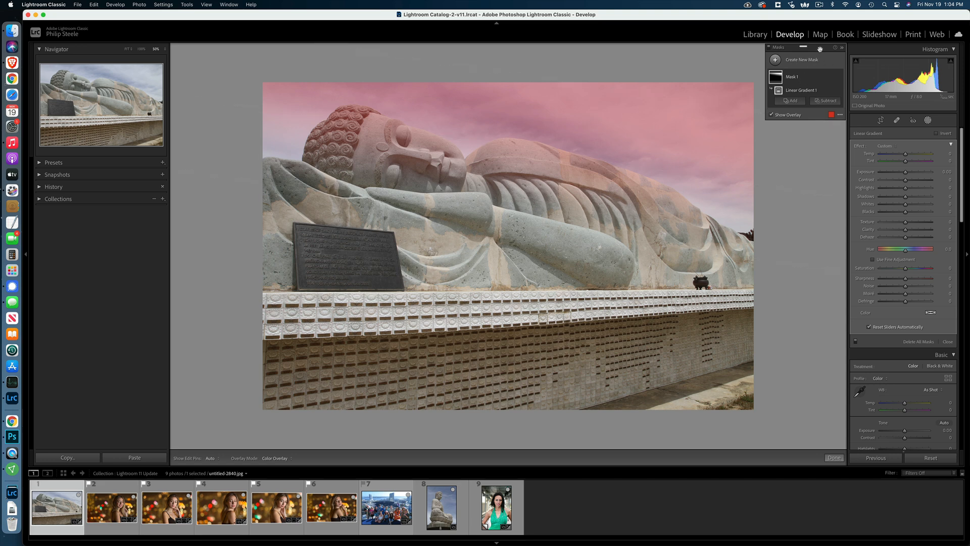
pyautogui.doubleClick(792, 77)
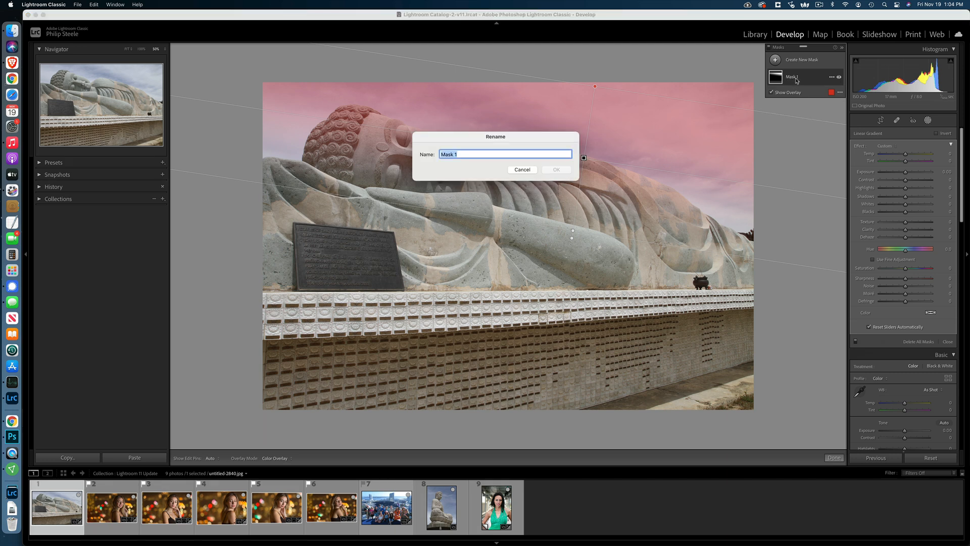
pyautogui.write('Sky')
pyautogui.press('Return')
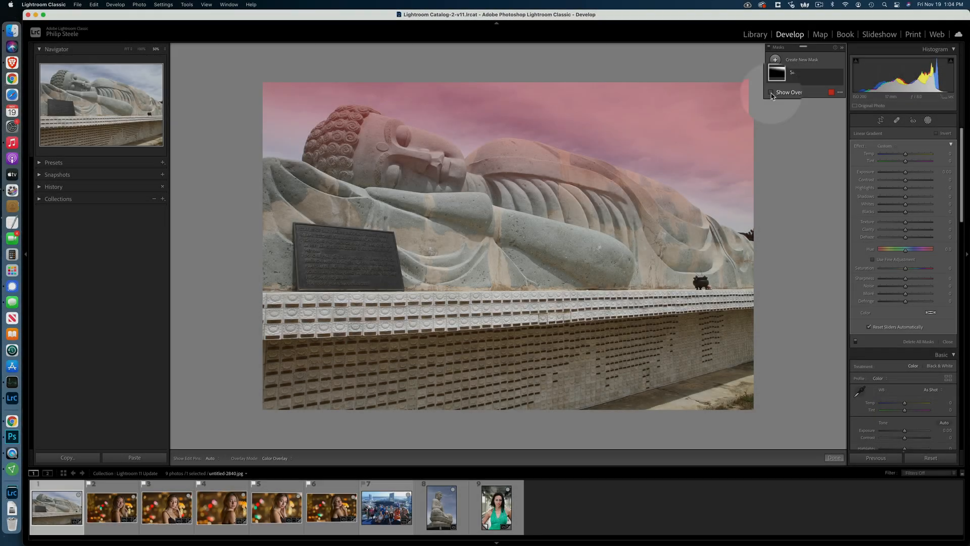
# Toggle the mask overlay and preview the area covered by the Sky mask and its linear gradient
pyautogui.click(771, 93)
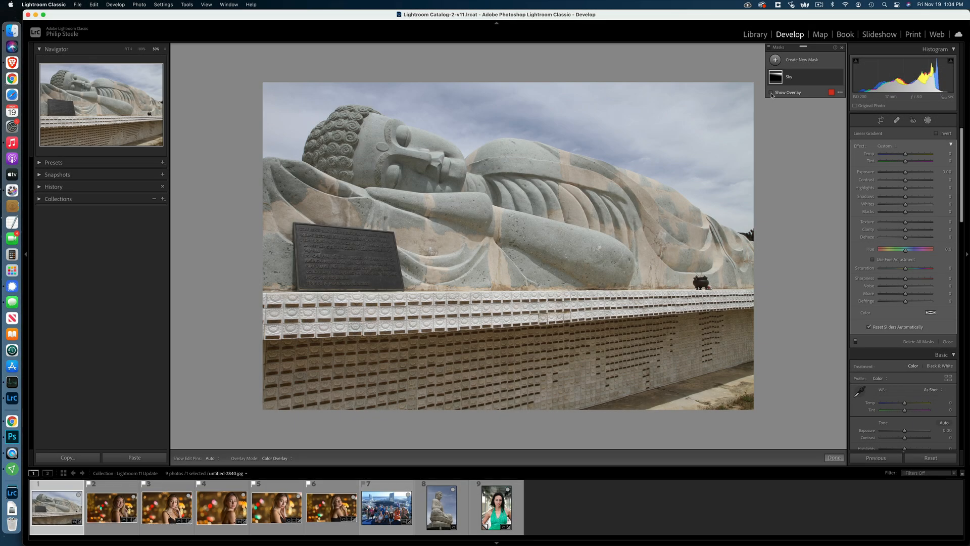
pyautogui.click(771, 92)
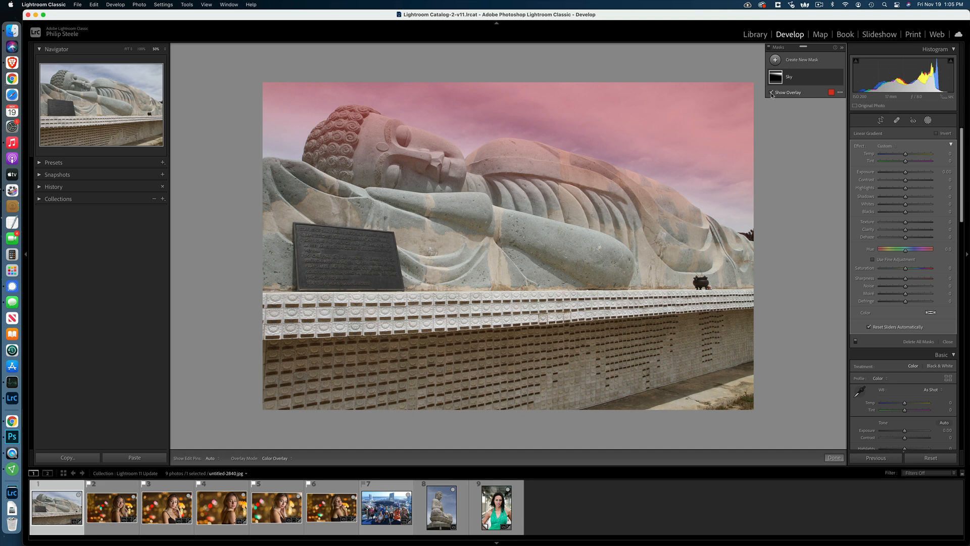
pyautogui.click(771, 92)
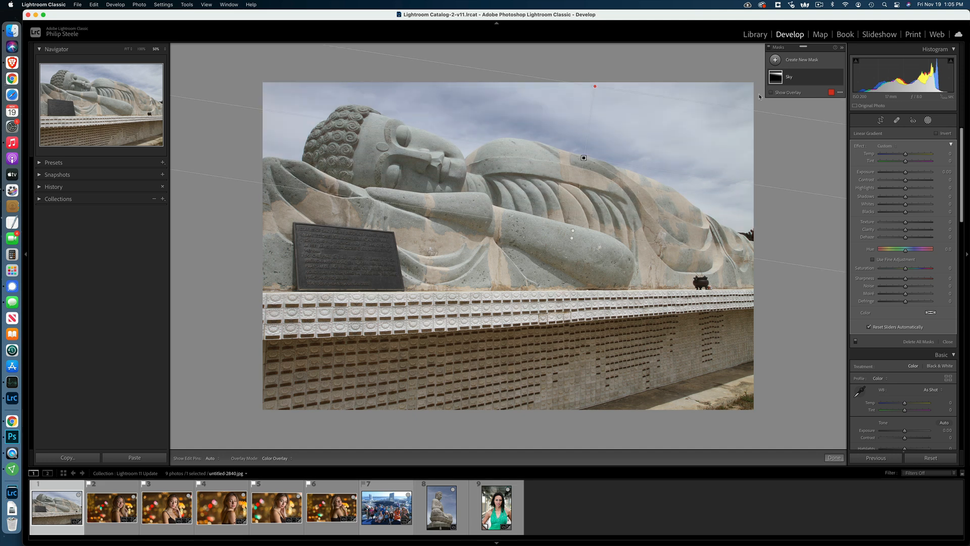
pyautogui.moveTo(776, 80)
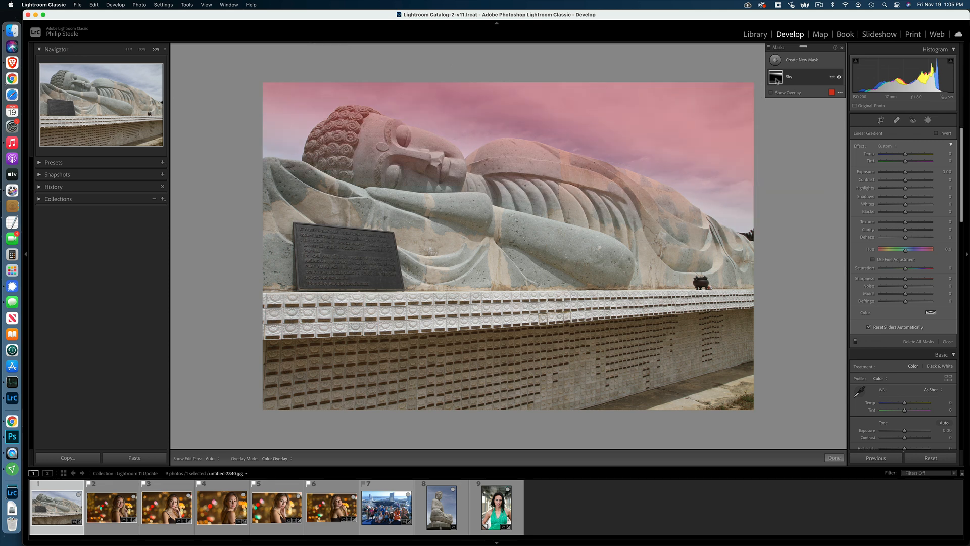
pyautogui.click(803, 80)
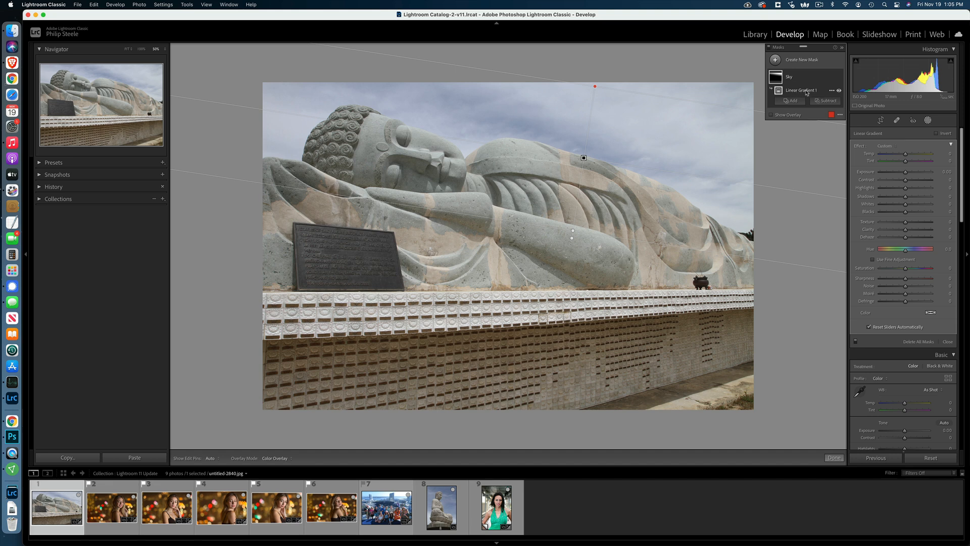
pyautogui.moveTo(779, 92)
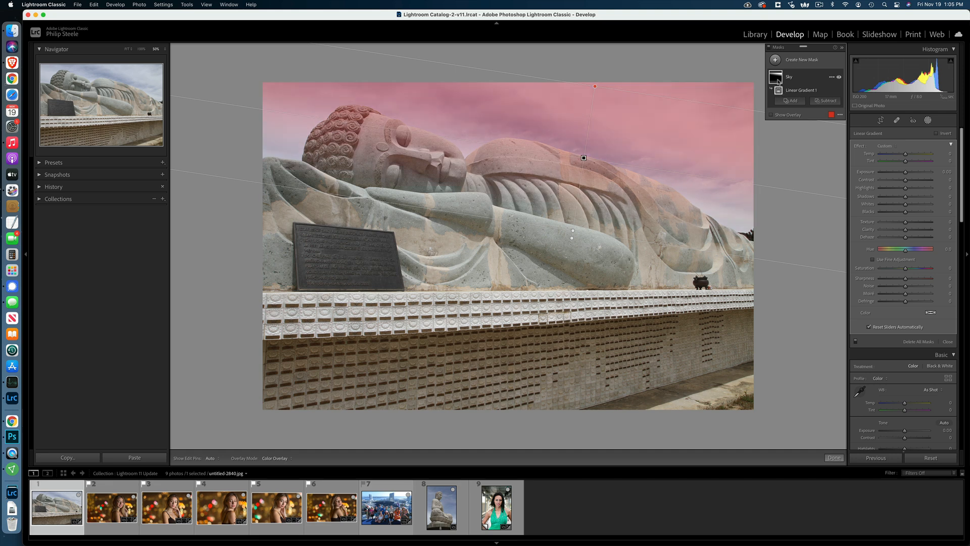
pyautogui.click(771, 115)
pyautogui.press('o')
pyautogui.press('o')
# Try a bright green mask overlay with slightly different opacity, and restore the red overlay colour
pyautogui.click(831, 116)
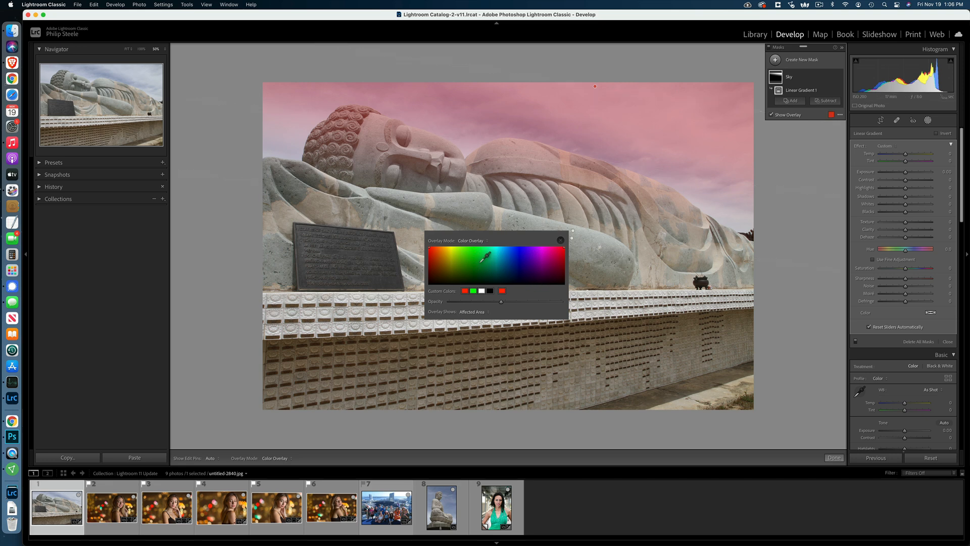
pyautogui.click(475, 249)
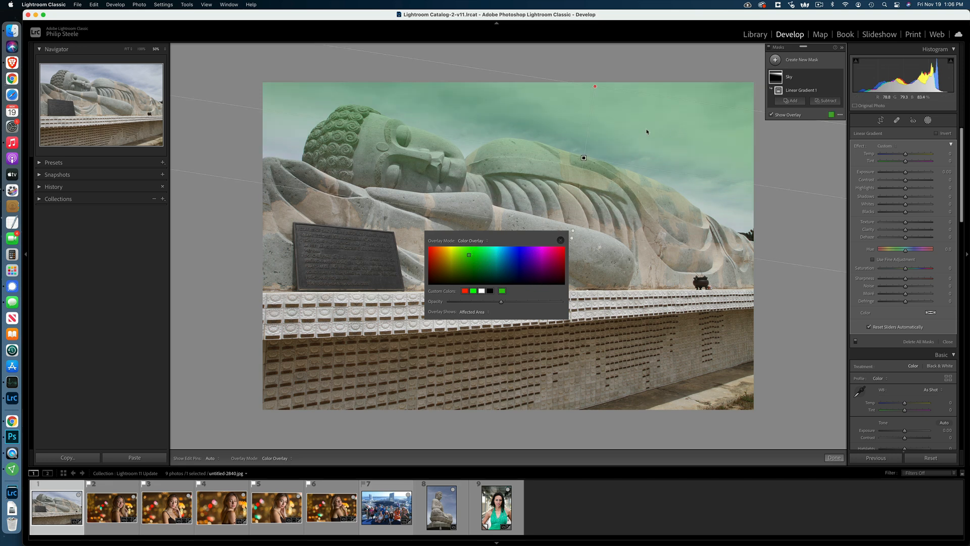
pyautogui.moveTo(501, 302)
pyautogui.mouseDown()
pyautogui.moveTo(534, 305)
pyautogui.moveTo(467, 304)
pyautogui.moveTo(508, 306)
pyautogui.mouseUp()
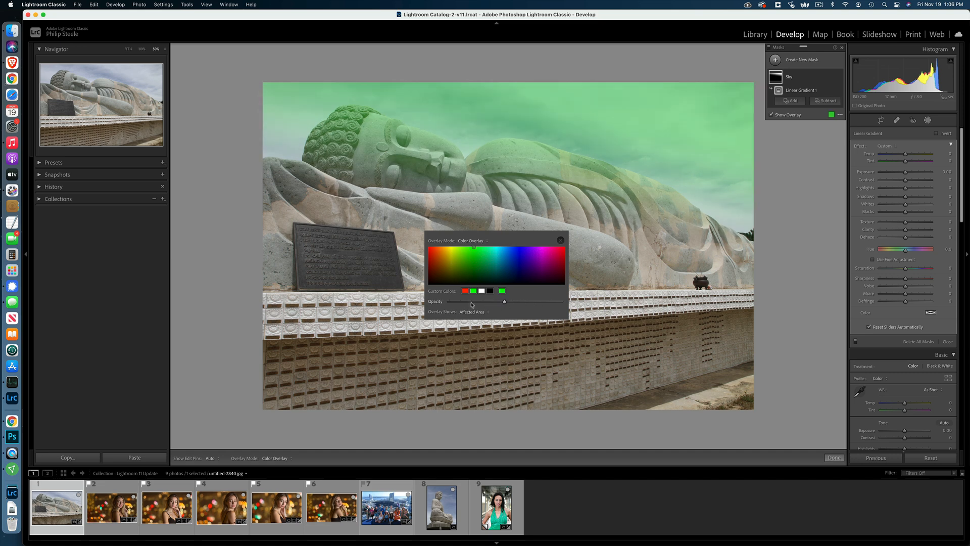
pyautogui.click(464, 291)
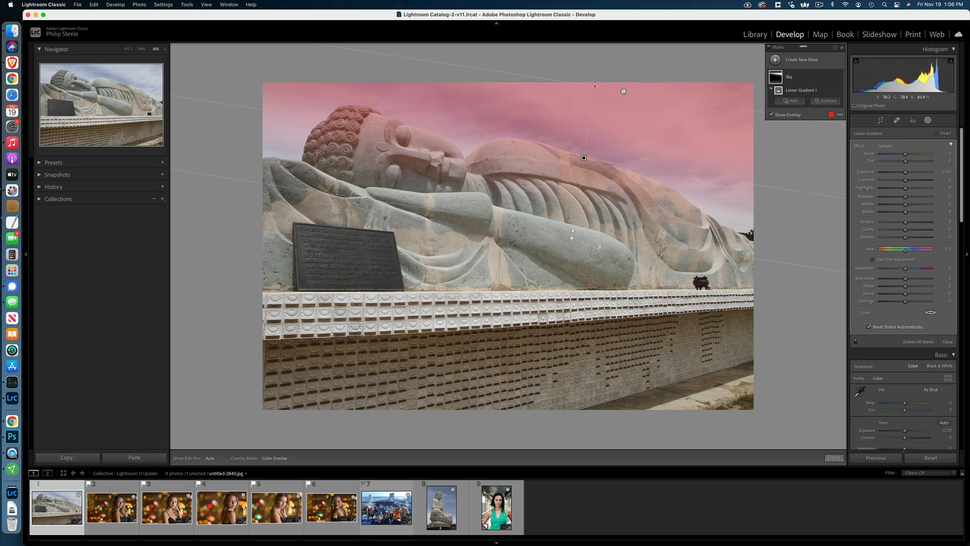
# Reposition and resize the linear gradient so its upper edge and midpoint sit lower across the statue
pyautogui.moveTo(623, 91); pyautogui.dragTo(612, 120)
pyautogui.moveTo(590, 228); pyautogui.dragTo(592, 214)
pyautogui.moveTo(583, 163); pyautogui.dragTo(575, 176)
pyautogui.moveTo(696, 197)
pyautogui.mouseDown()
pyautogui.moveTo(688, 213)
pyautogui.moveTo(693, 200)
pyautogui.mouseUp()
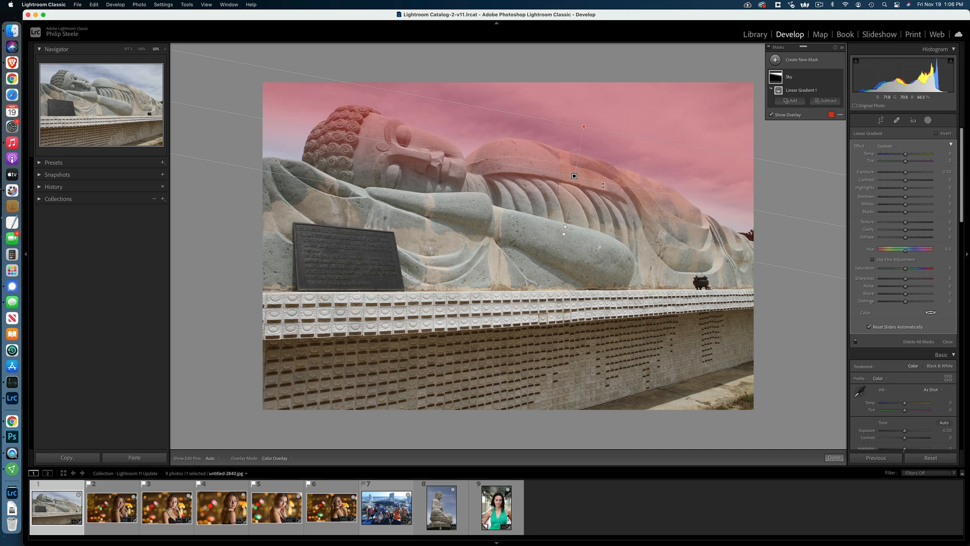
pyautogui.moveTo(574, 175); pyautogui.dragTo(570, 184)
pyautogui.moveTo(569, 185); pyautogui.dragTo(570, 180)
# Set the Sky mask's Exposure to -1.14, Clarity to 52 and Dehaze to 28, and subtract the automatically selected subject from it
pyautogui.moveTo(906, 174); pyautogui.dragTo(900, 176)
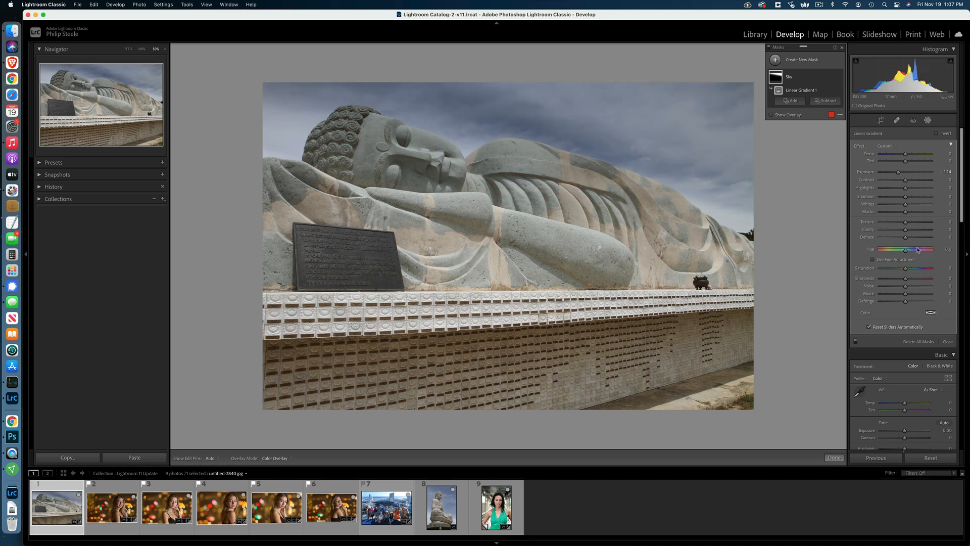
pyautogui.moveTo(908, 233)
pyautogui.mouseDown()
pyautogui.moveTo(921, 233)
pyautogui.moveTo(915, 240)
pyautogui.mouseUp()
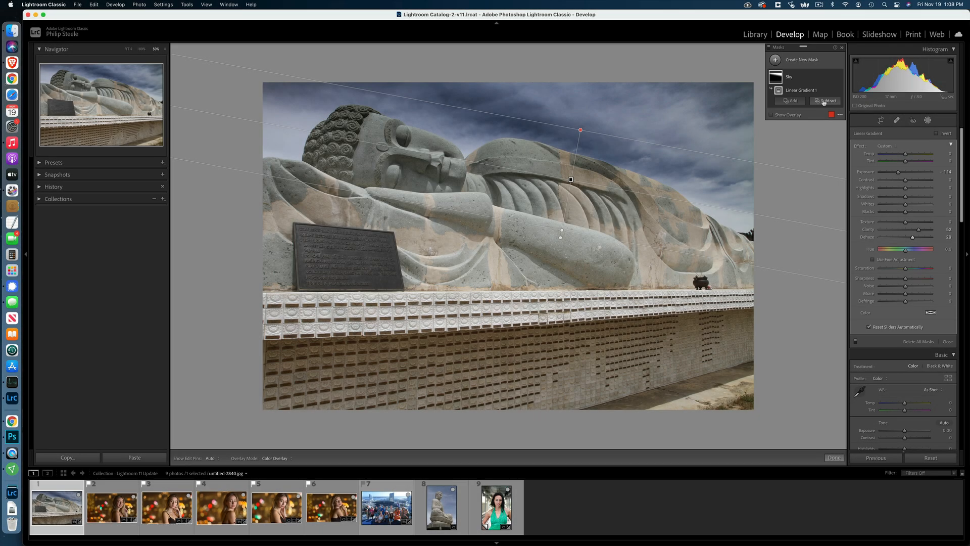
pyautogui.click(825, 101)
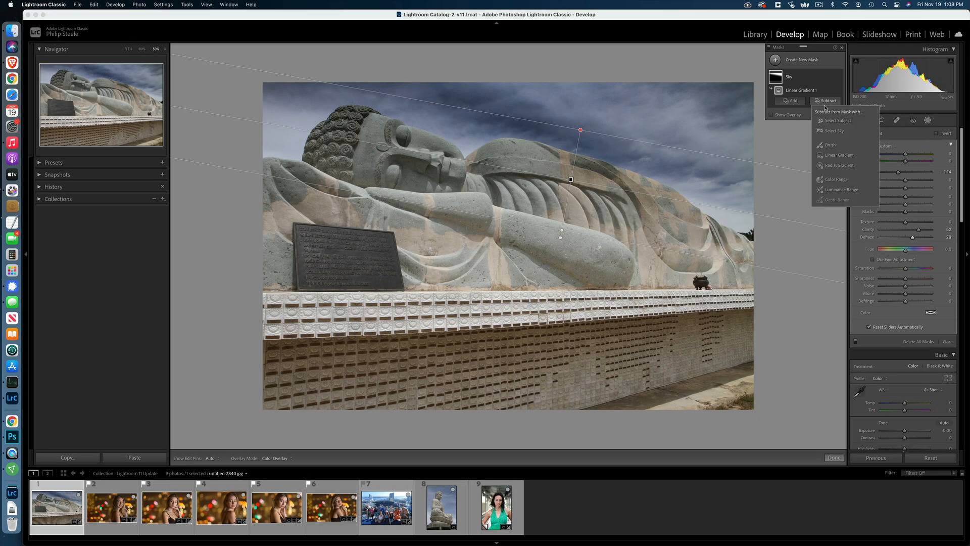
pyautogui.click(835, 121)
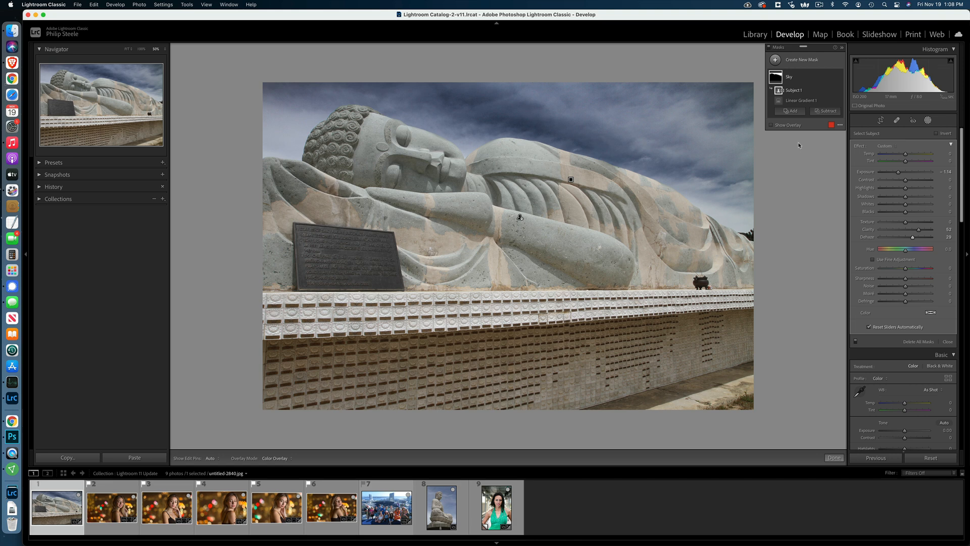
pyautogui.moveTo(779, 95)
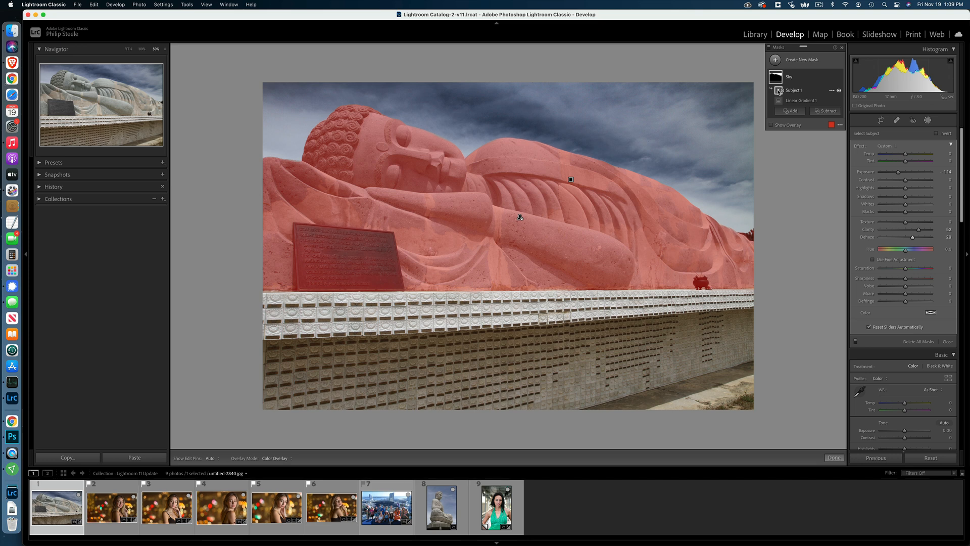
# Delete all masks on the statue photo and create a new one with Select Sky
pyautogui.click(831, 77)
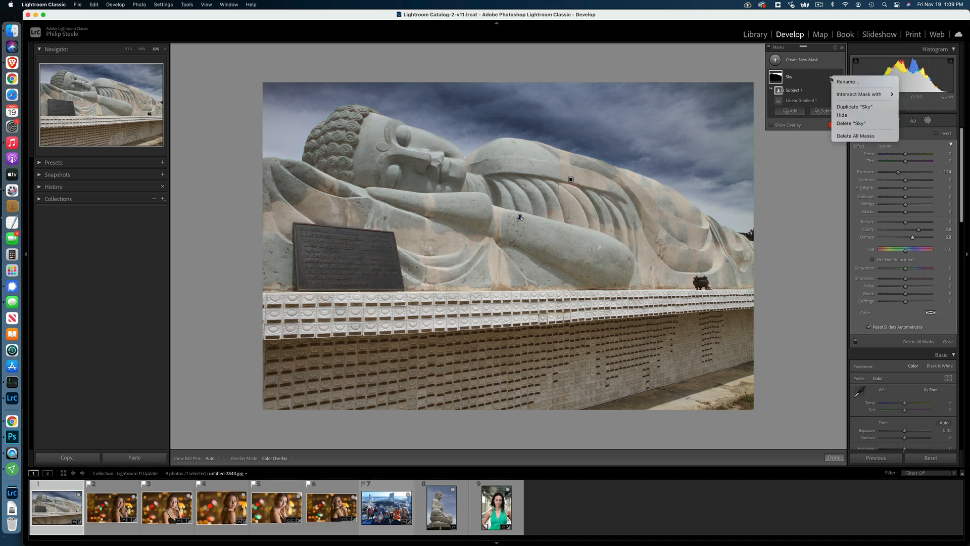
pyautogui.click(840, 136)
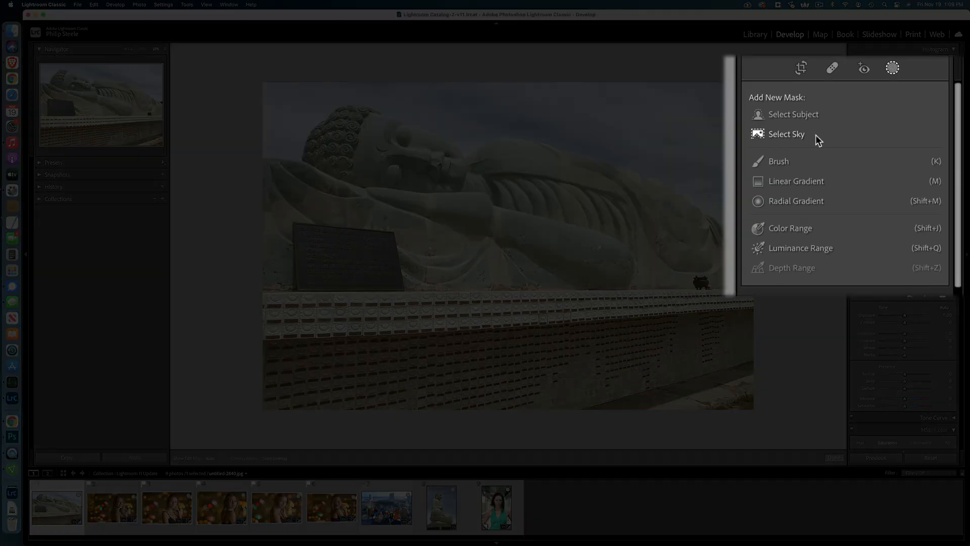
pyautogui.click(811, 135)
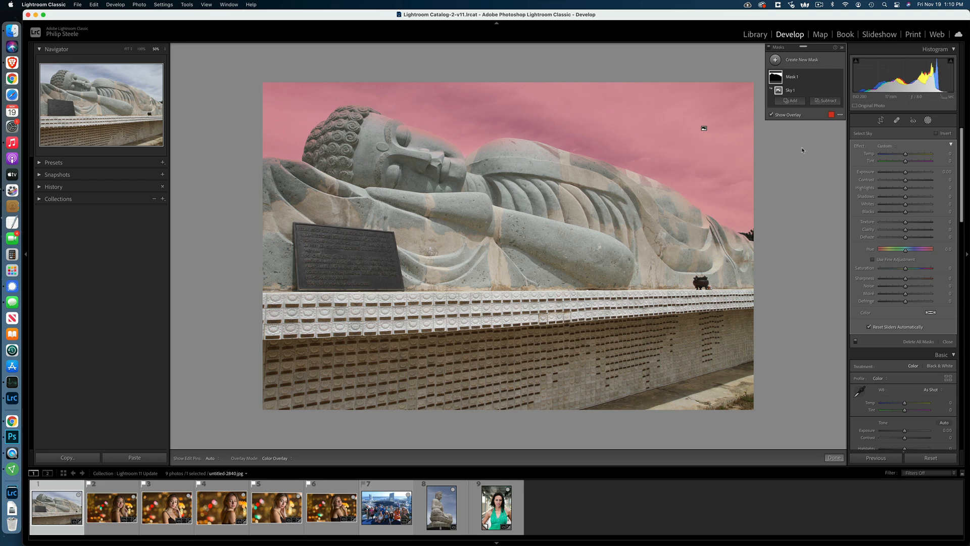
# Lower the new sky mask's Exposure to about -1.08 and raise its Clarity
pyautogui.moveTo(900, 172)
pyautogui.mouseDown()
pyautogui.moveTo(917, 174)
pyautogui.moveTo(899, 175)
pyautogui.mouseUp()
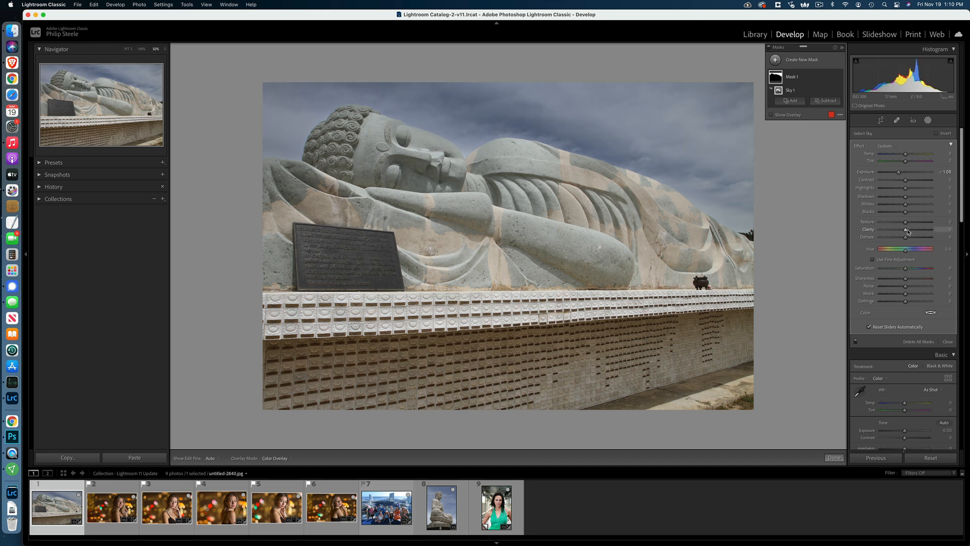
pyautogui.moveTo(906, 230)
pyautogui.mouseDown()
pyautogui.moveTo(918, 231)
pyautogui.moveTo(917, 240)
pyautogui.mouseUp()
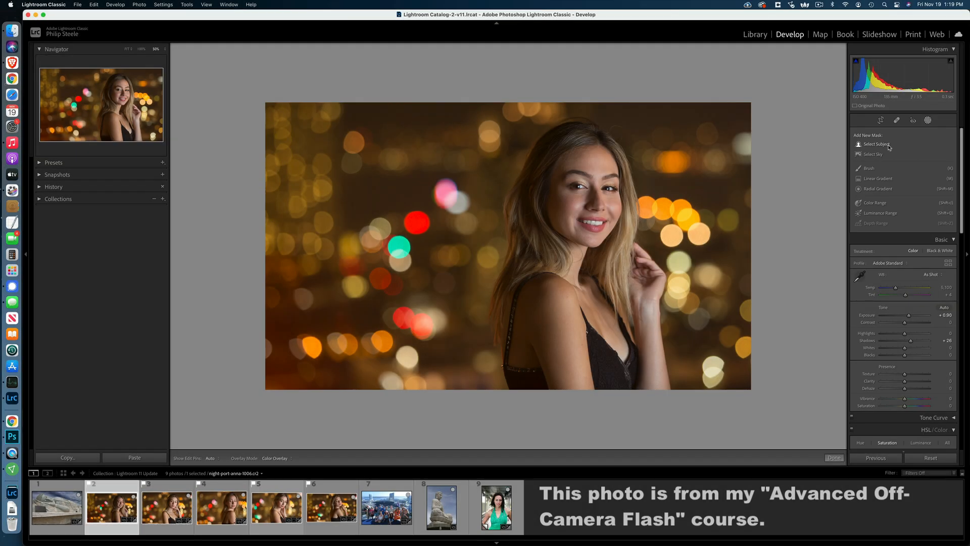
# Create a Select Subject mask on the portrait of the woman and check its edges up close
pyautogui.click(887, 146)
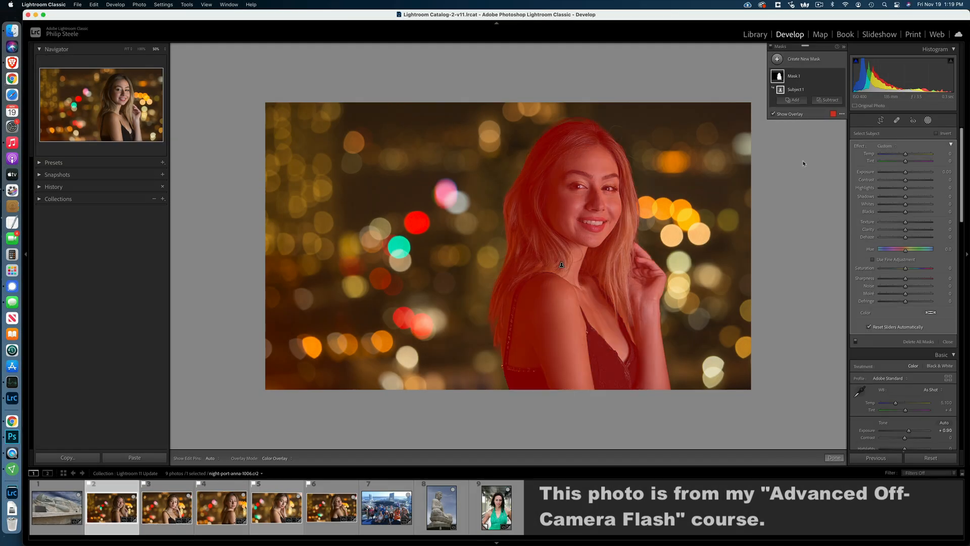
pyautogui.press('super+equal')
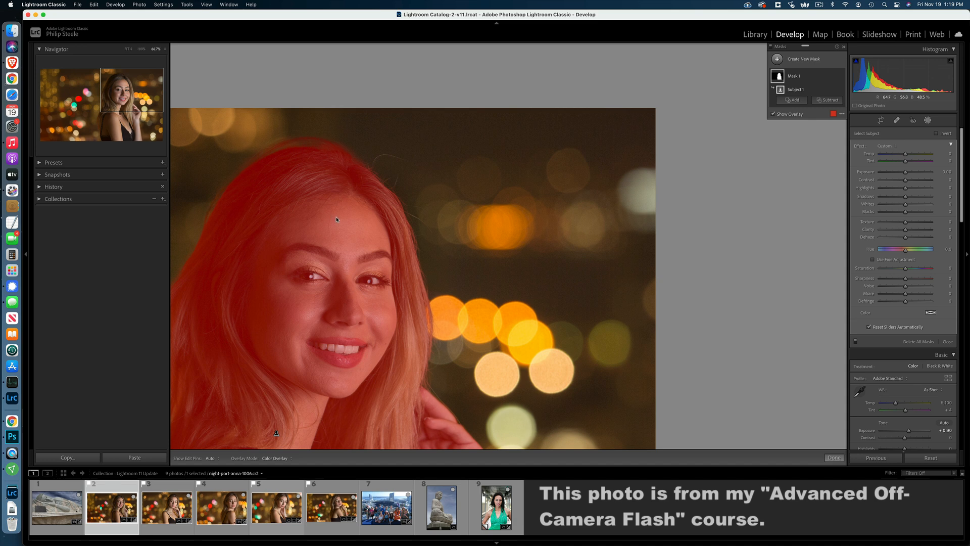
pyautogui.press('z')
pyautogui.press('super+minus')
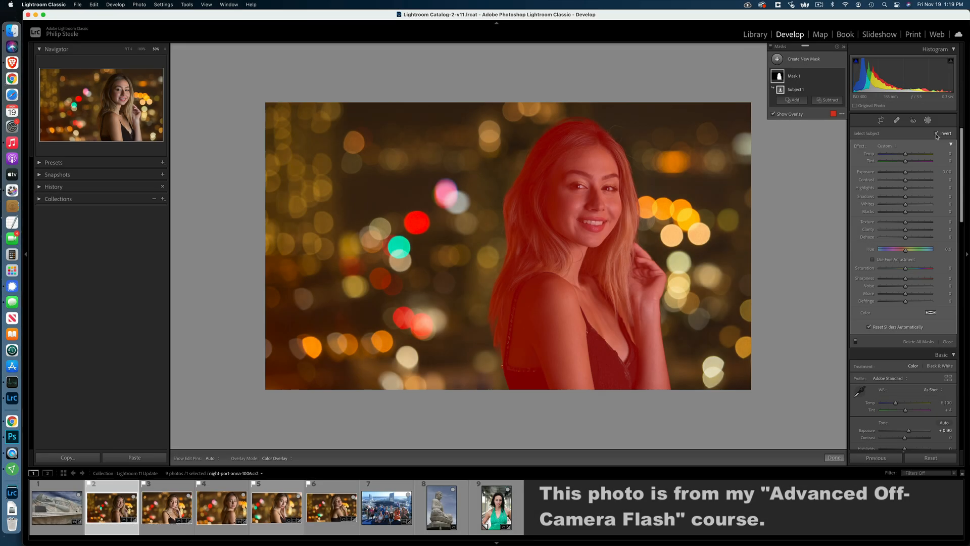
# Try inverting the subject mask to cover the background, and revert it to the woman
pyautogui.click(936, 134)
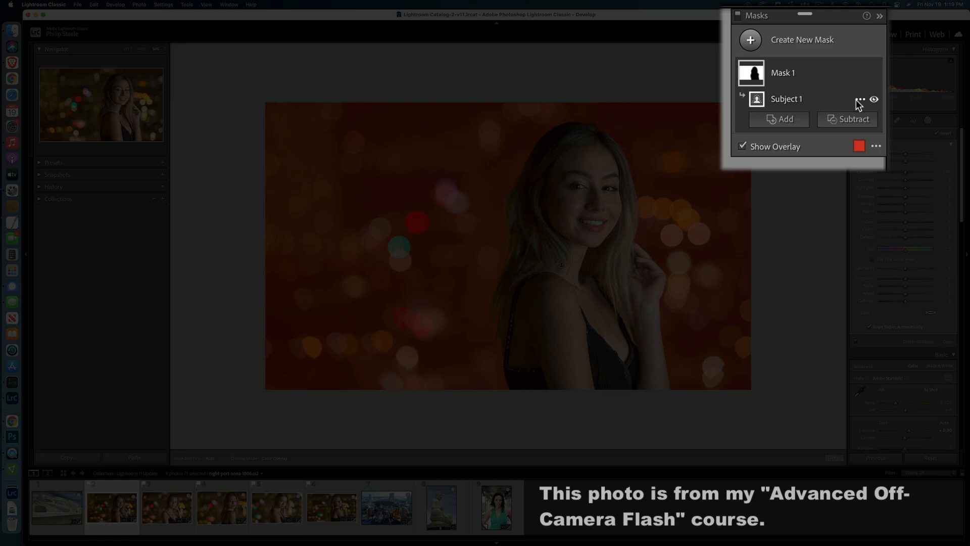
pyautogui.click(832, 89)
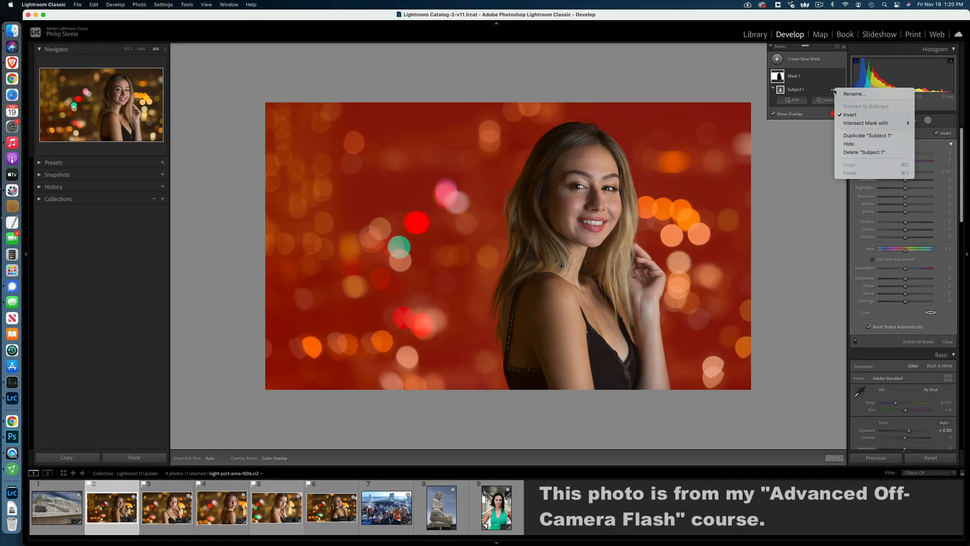
pyautogui.click(840, 115)
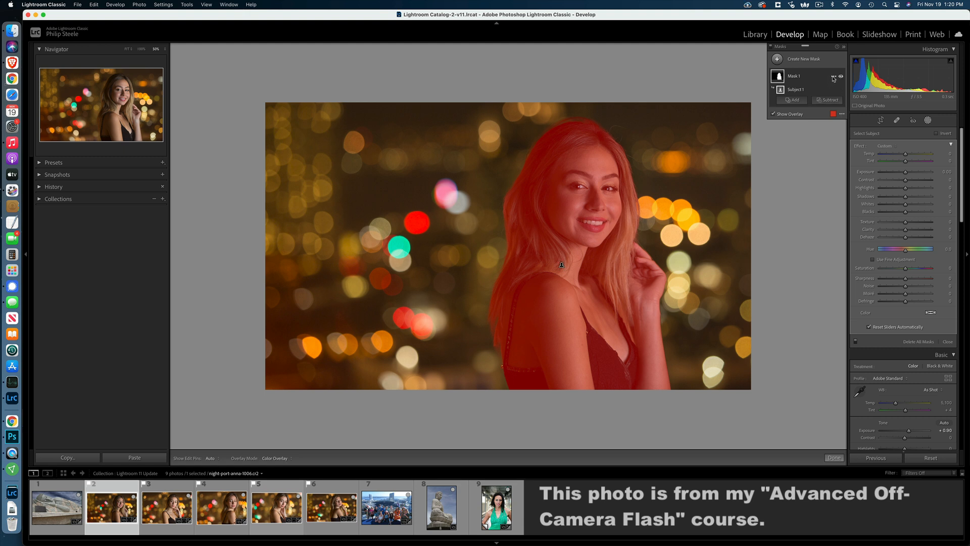
pyautogui.click(833, 77)
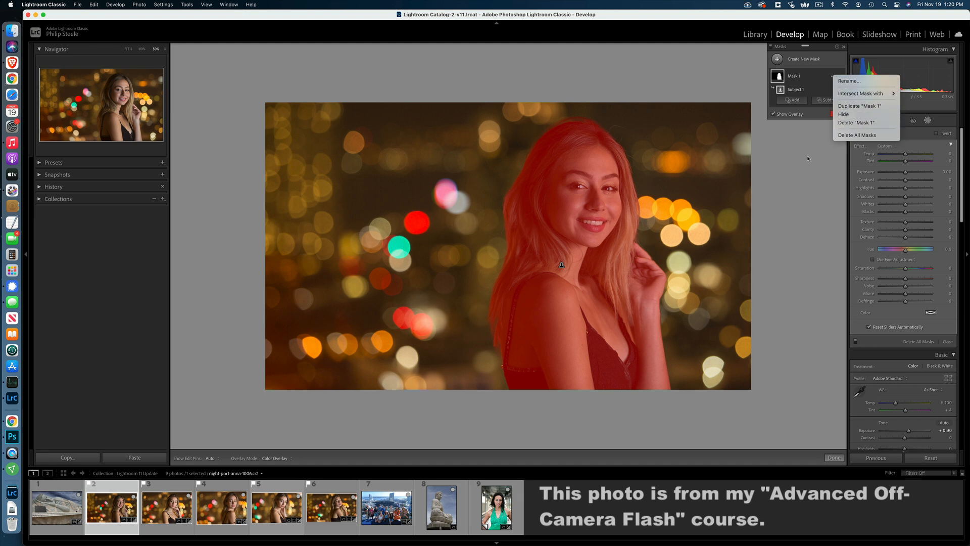
pyautogui.click(847, 115)
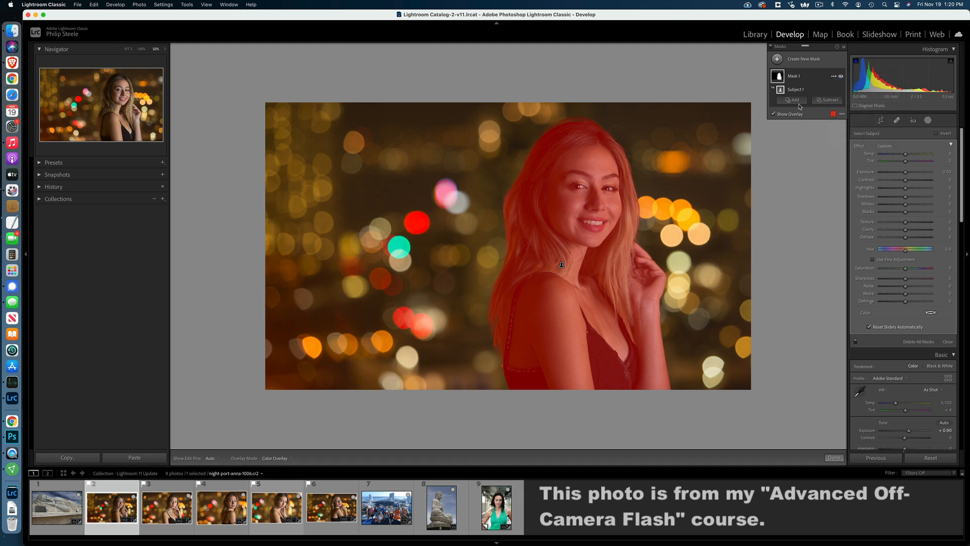
# Invert the subject mask to target the background and raise its Highlights to 70 with the overlay hidden
pyautogui.click(833, 89)
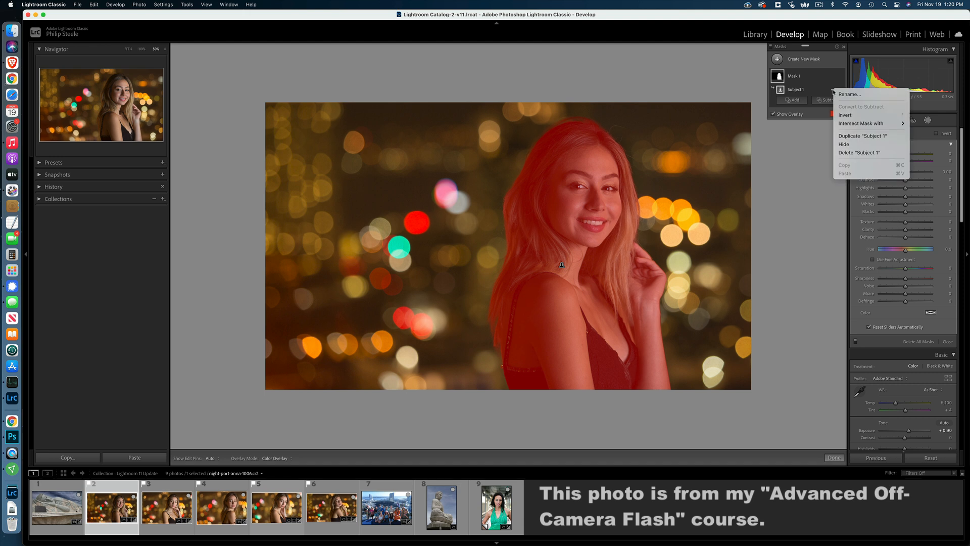
pyautogui.click(845, 115)
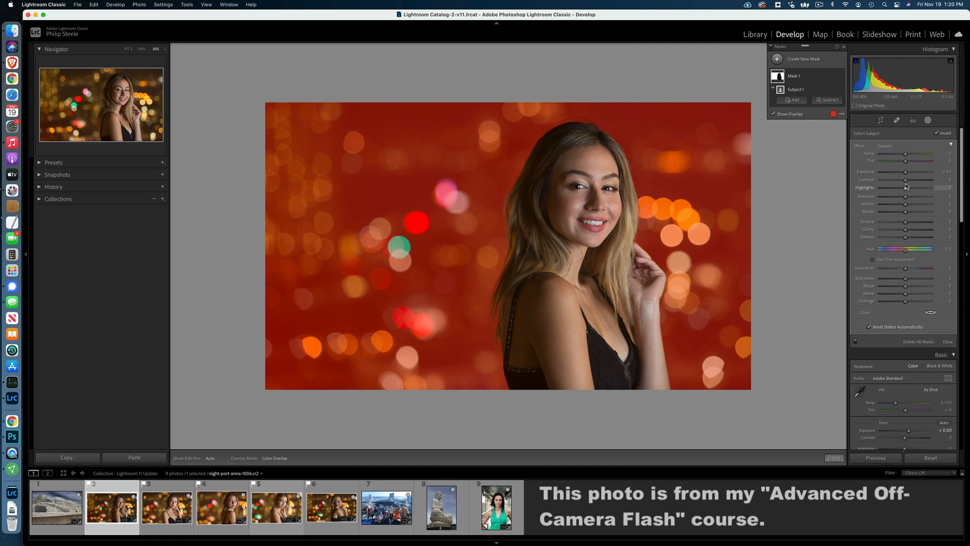
pyautogui.moveTo(906, 187); pyautogui.dragTo(923, 190)
pyautogui.press('o')
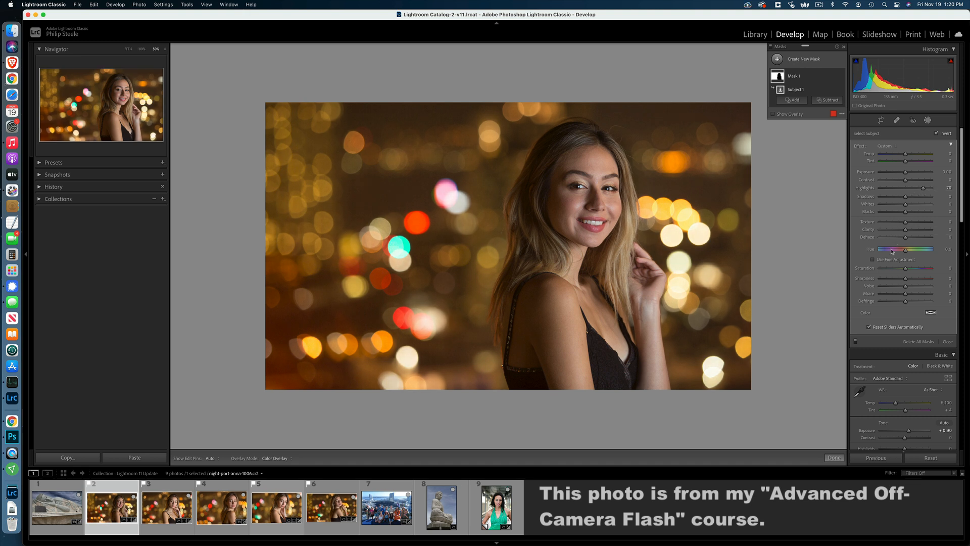
# Lower the background mask's Clarity to -100 and compare the portrait with the masks switched off and on
pyautogui.moveTo(903, 232); pyautogui.dragTo(869, 233)
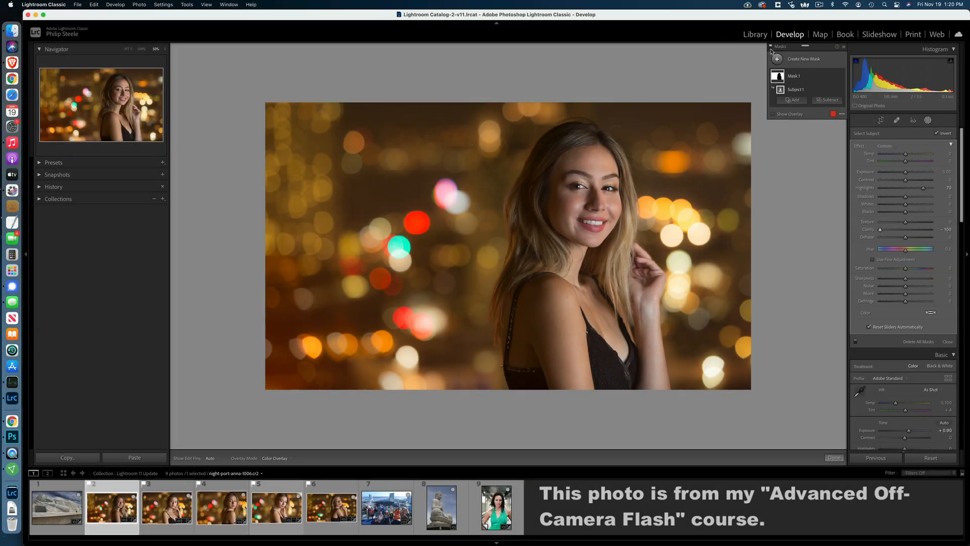
pyautogui.click(770, 48)
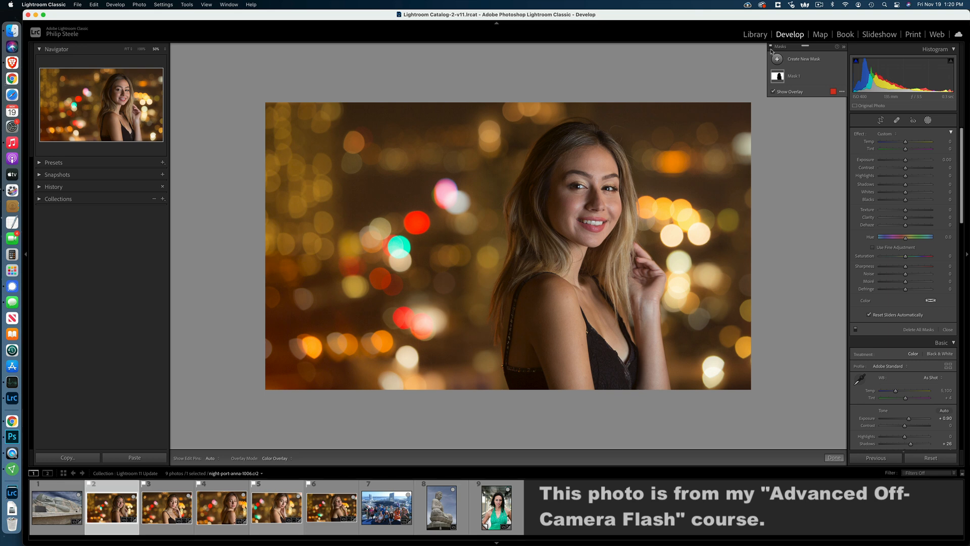
pyautogui.click(770, 48)
pyautogui.click(771, 49)
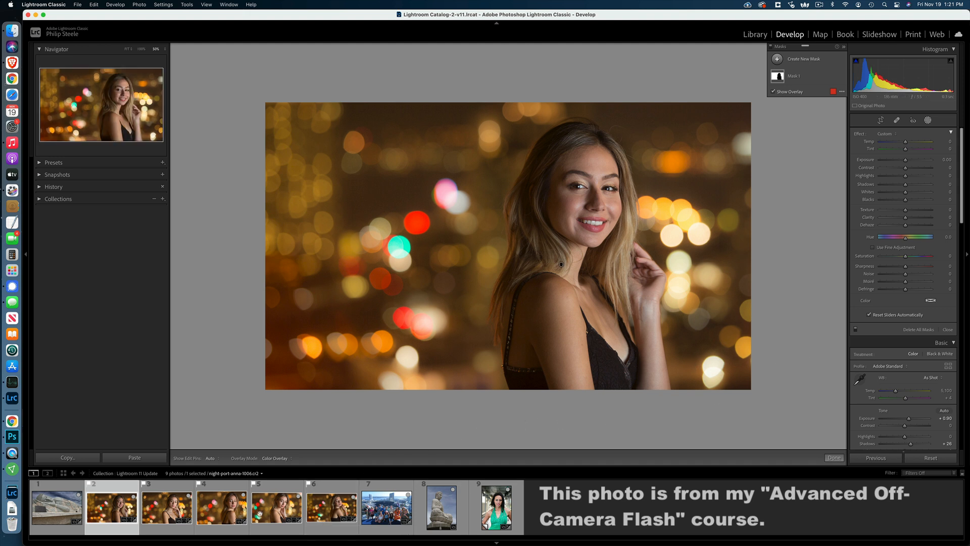
# Look through the other portraits of the woman in the series and return to the first one
pyautogui.click(167, 506)
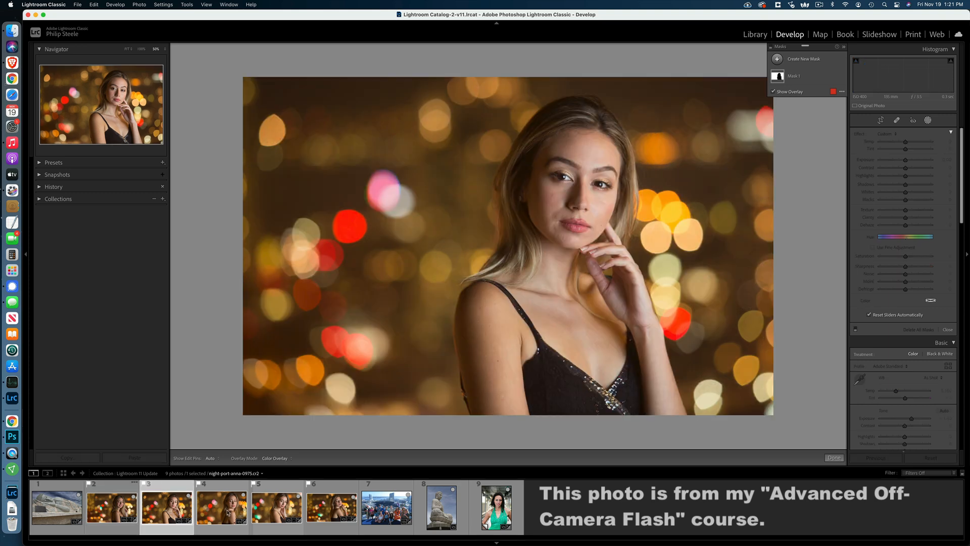
pyautogui.click(227, 513)
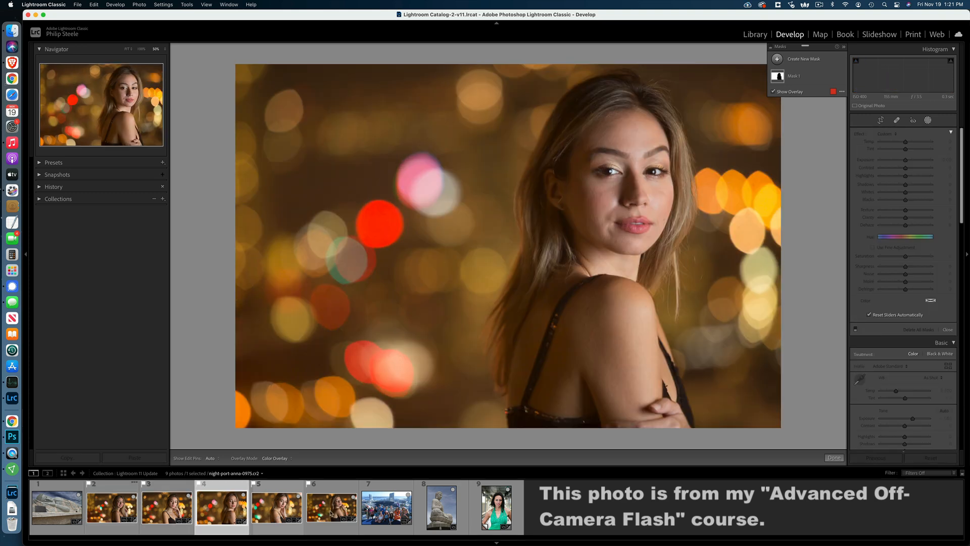
pyautogui.click(190, 513)
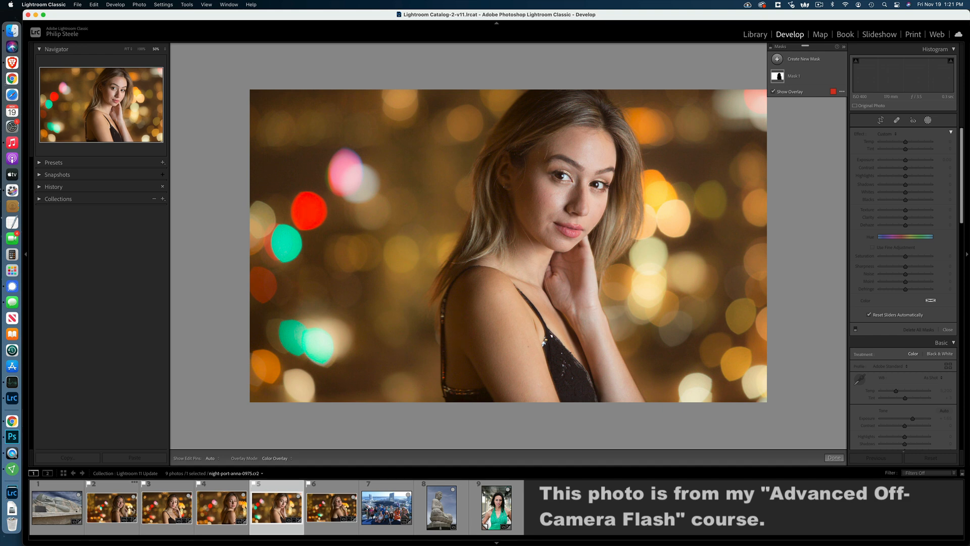
pyautogui.click(125, 510)
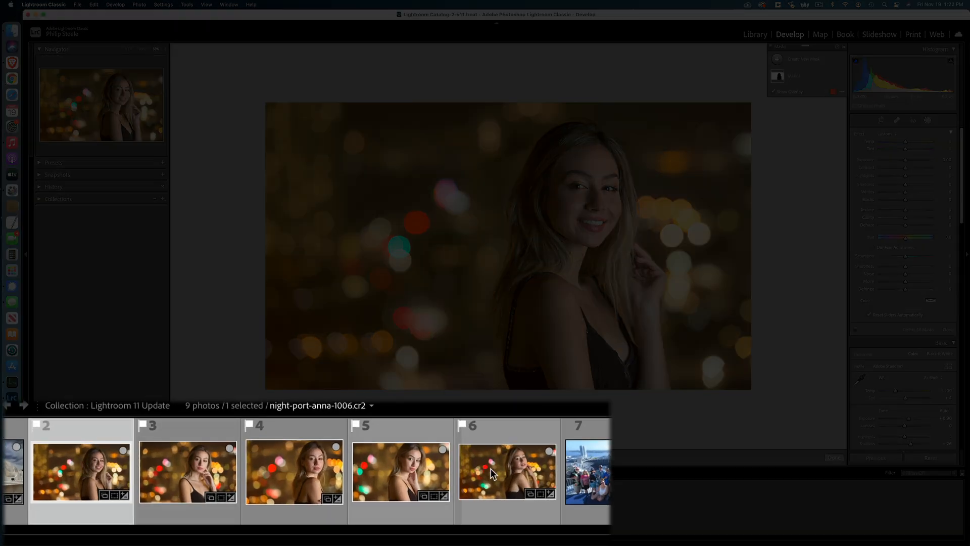
# Synchronize only the Masking settings from the first portrait to all five portraits, replacing any existing masks
pyautogui.keyDown('shift'); pyautogui.click(521, 467); pyautogui.keyUp('shift')
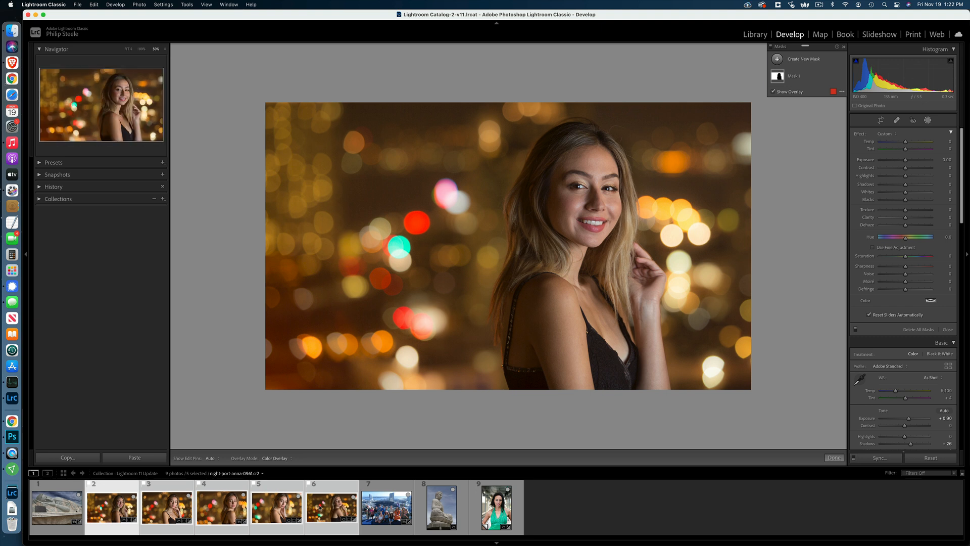
pyautogui.click(879, 457)
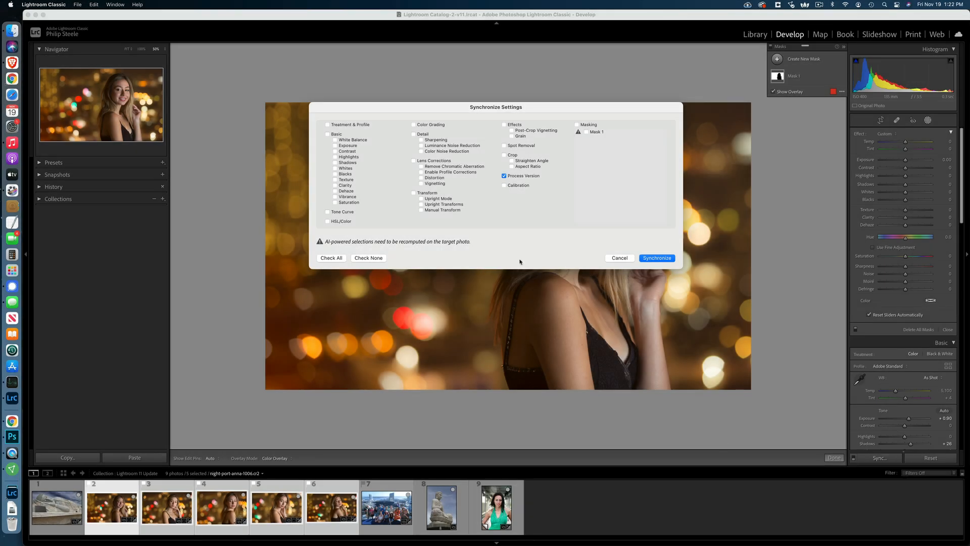
pyautogui.click(577, 124)
pyautogui.click(657, 258)
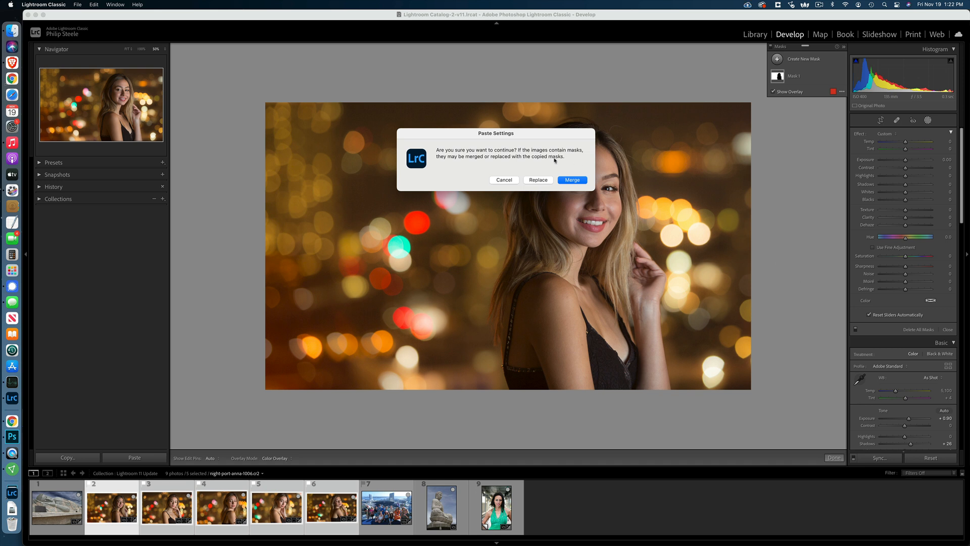
pyautogui.click(537, 180)
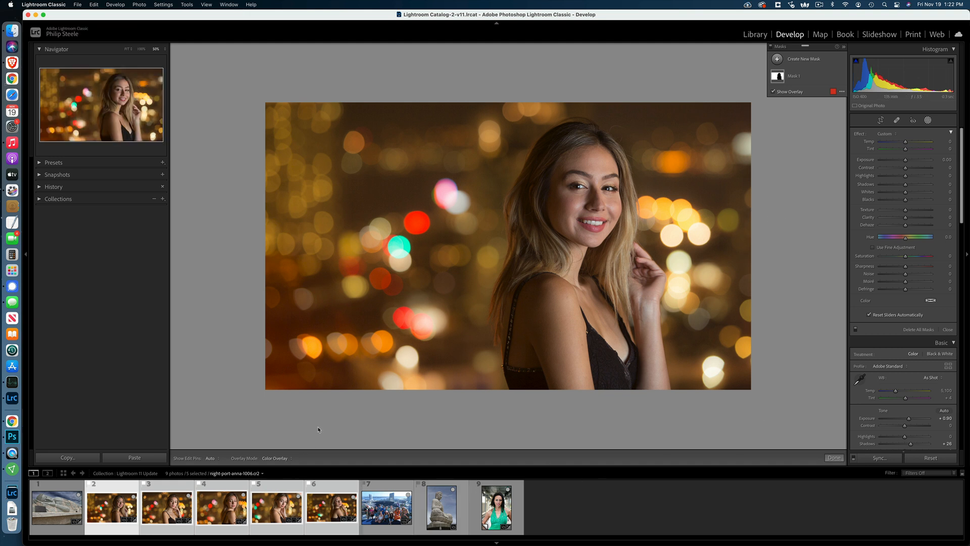
# Open the second portrait's Mask 1 and recompute its Subject 1 selection
pyautogui.click(169, 510)
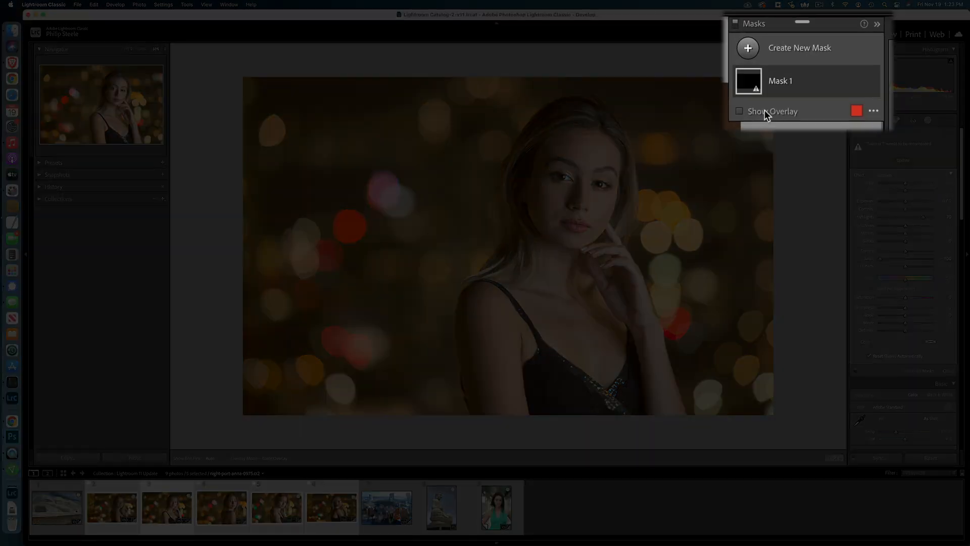
pyautogui.click(770, 85)
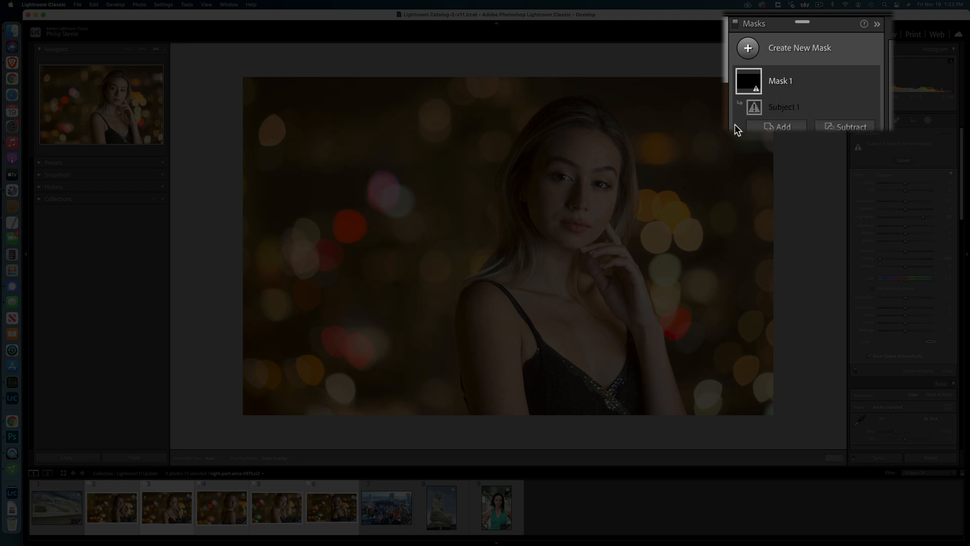
pyautogui.moveTo(791, 110)
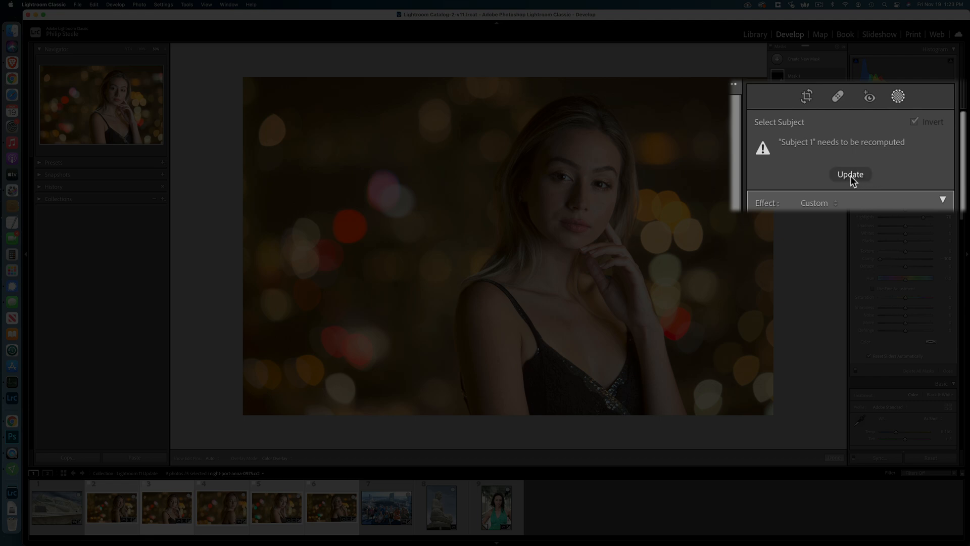
pyautogui.click(903, 161)
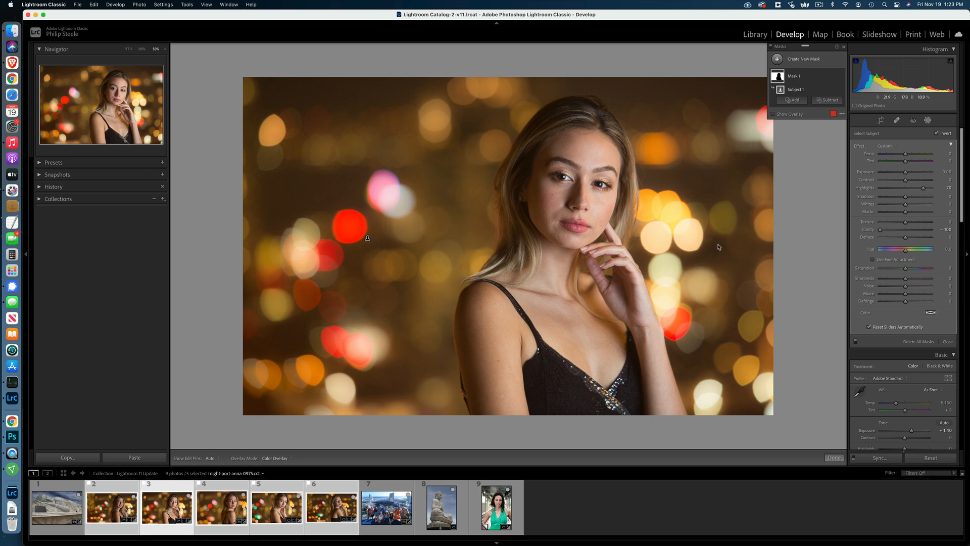
# Recompute the synchronized Subject 1 selection on each of the three remaining portraits
pyautogui.click(223, 515)
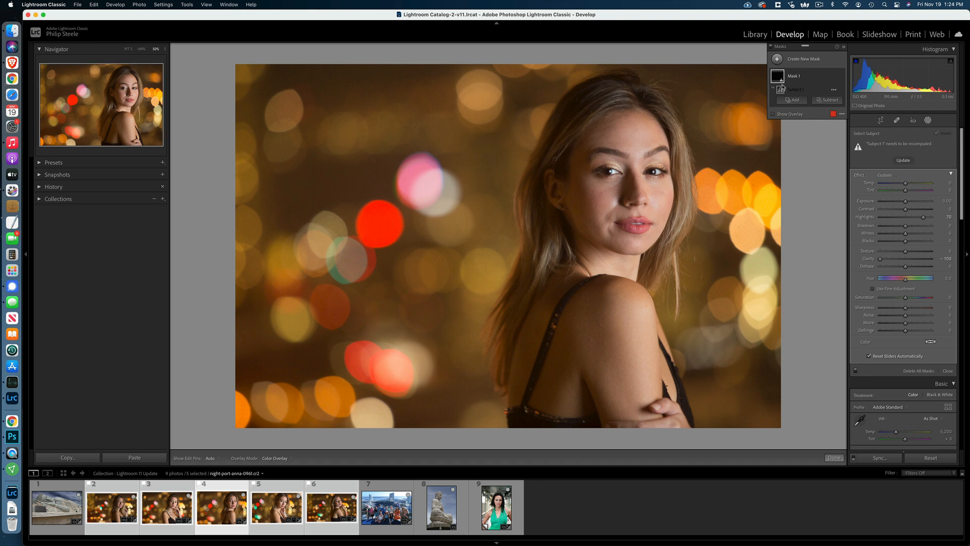
pyautogui.click(904, 161)
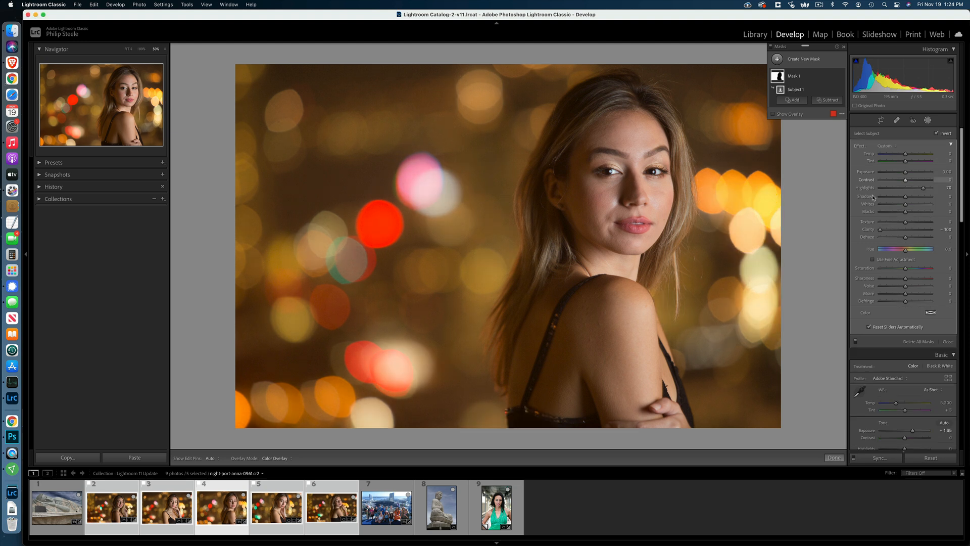
pyautogui.click(293, 512)
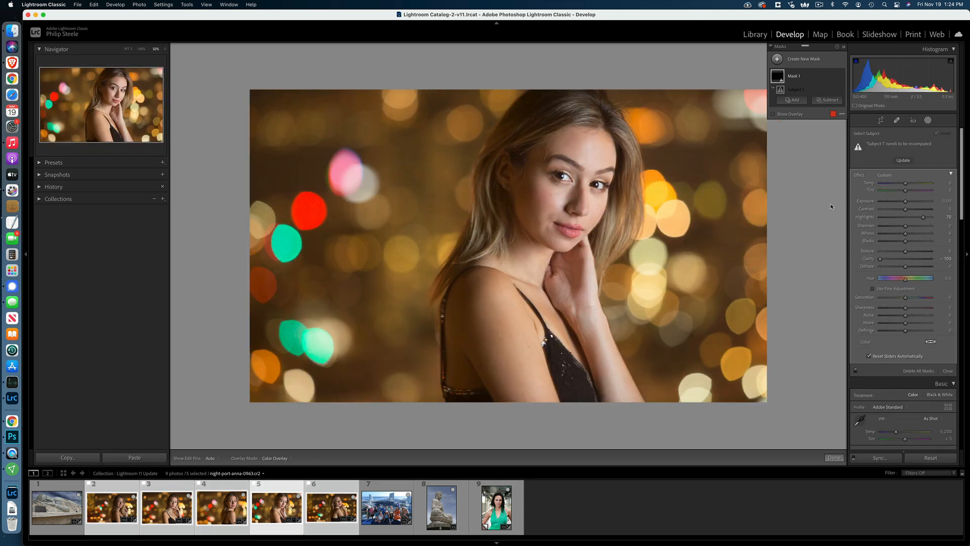
pyautogui.click(904, 161)
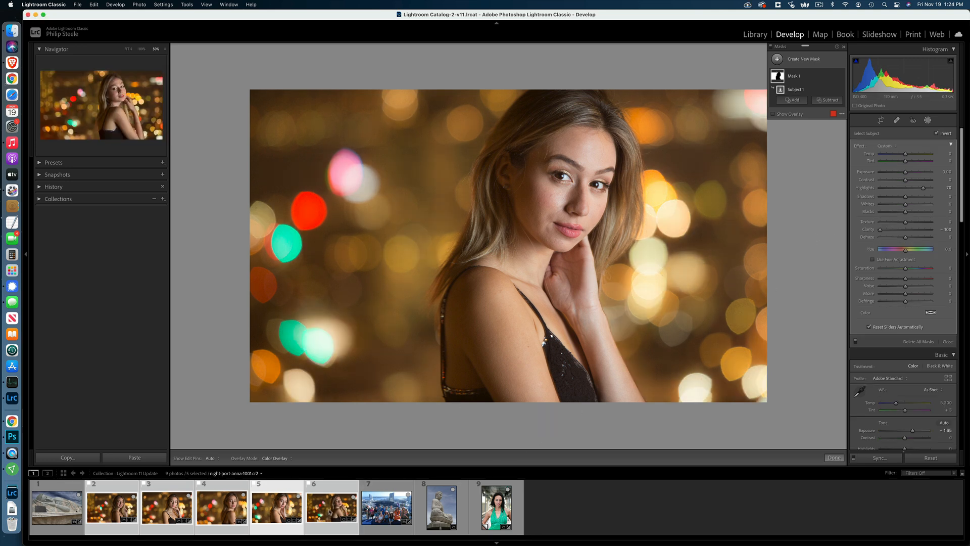
pyautogui.click(330, 512)
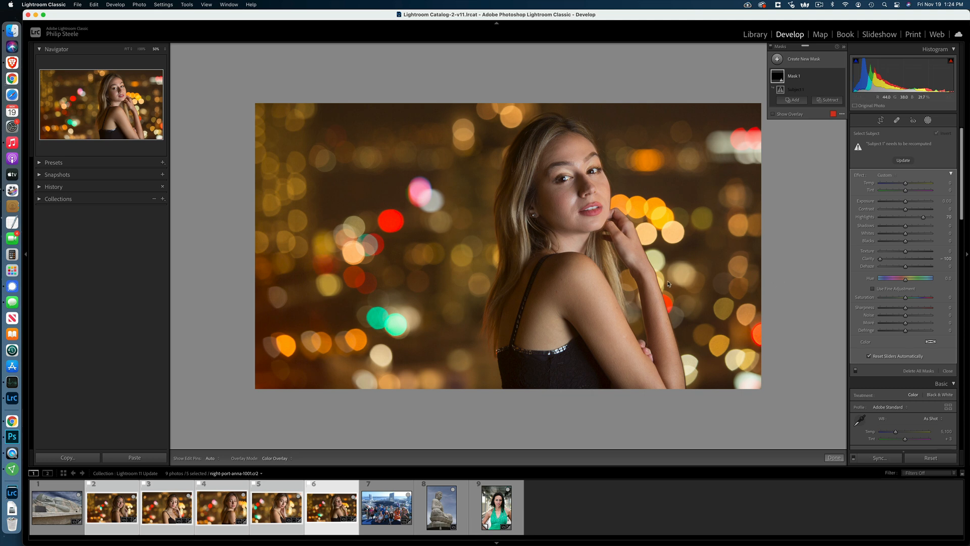
pyautogui.click(903, 160)
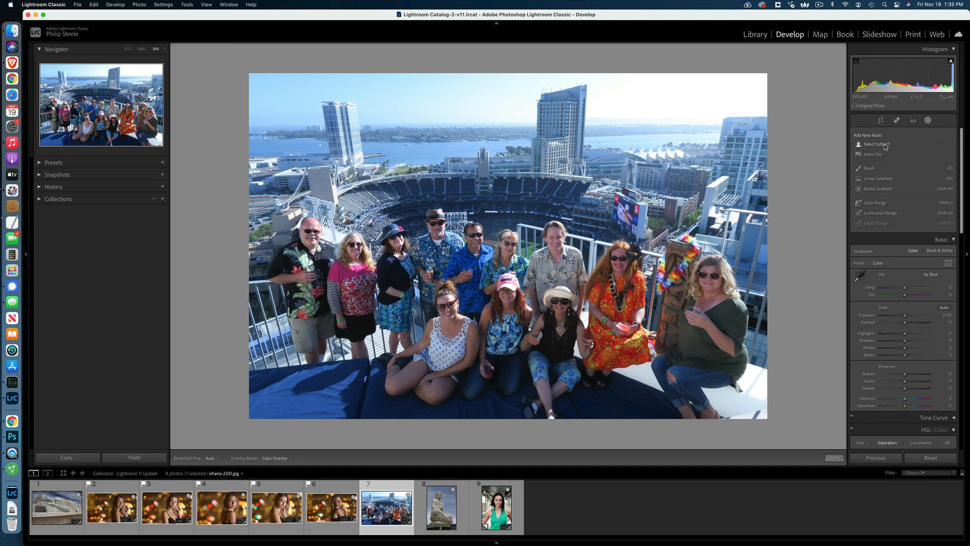
# Create Select Subject masks on the rooftop group photo and on the seated Buddha statue photo
pyautogui.click(885, 147)
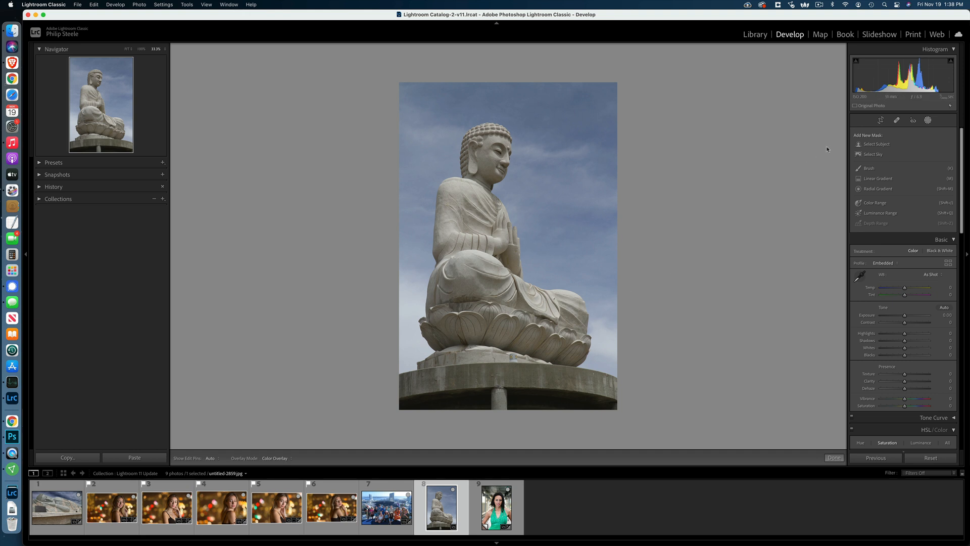
pyautogui.click(886, 146)
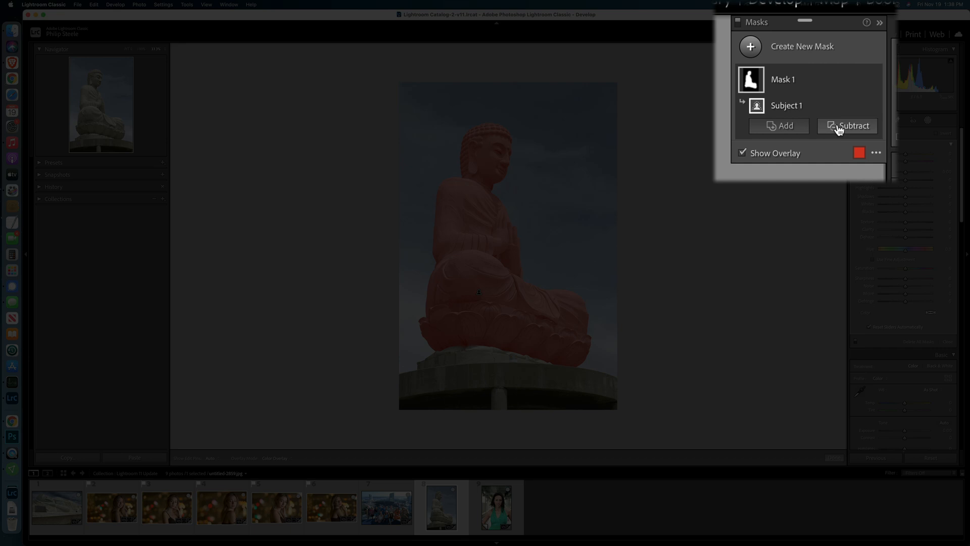
# Subtract the lotus base from the Buddha's subject mask by painting over the petals with a size 5.0 brush
pyautogui.click(824, 100)
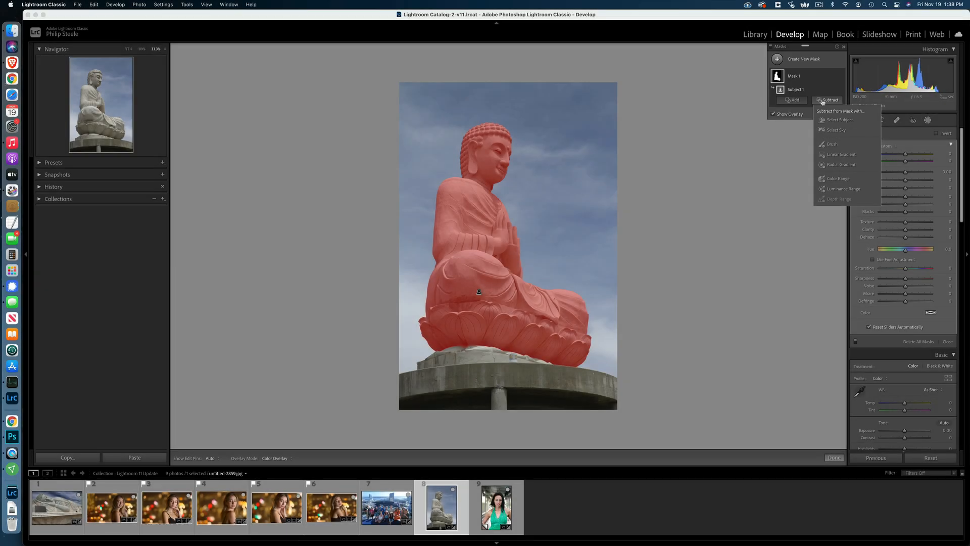
pyautogui.click(831, 144)
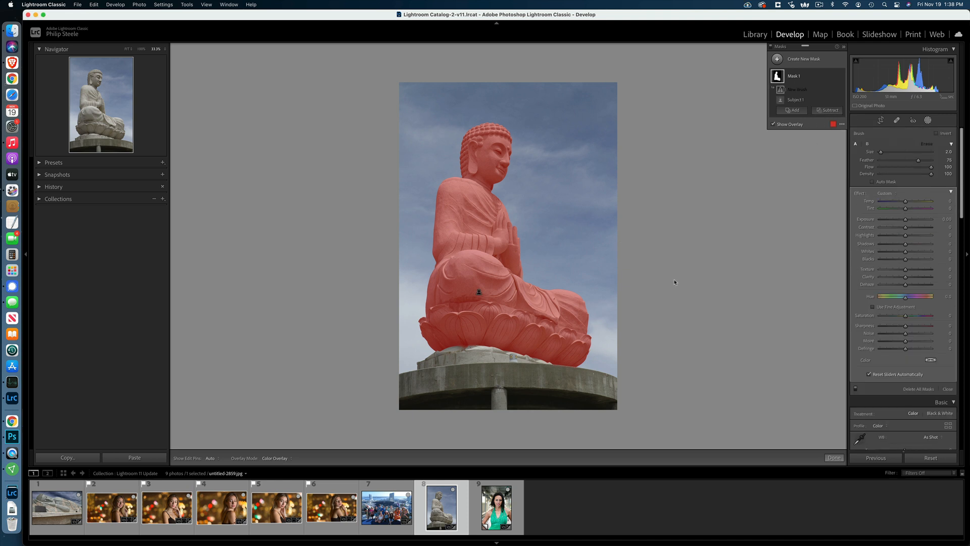
pyautogui.press('super+equal')
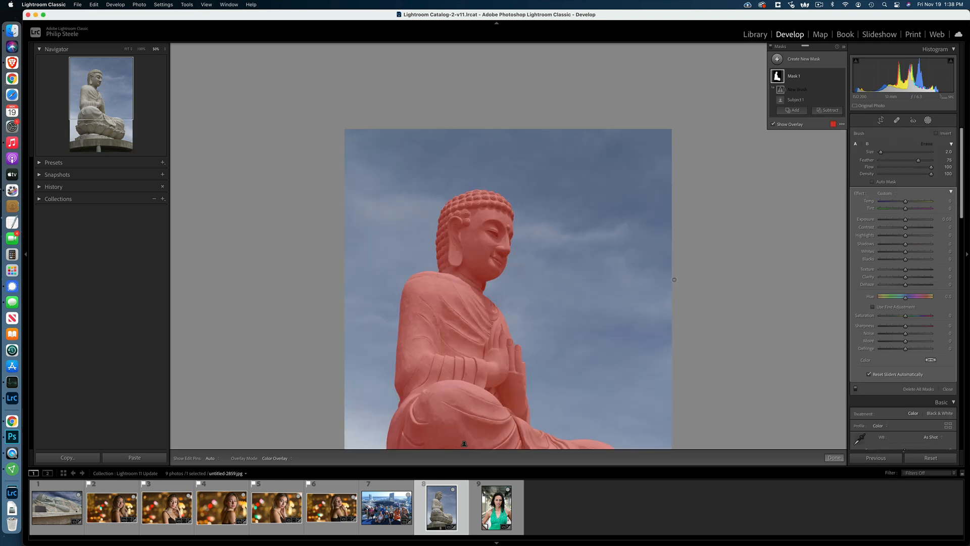
pyautogui.scroll(-5, 610, 300)
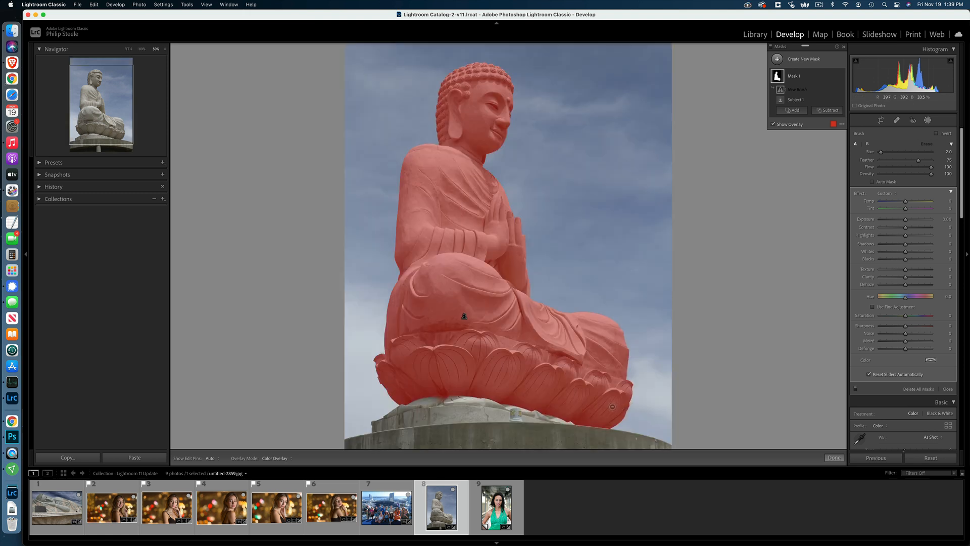
pyautogui.press(']')
pyautogui.press(']')
pyautogui.press('h')
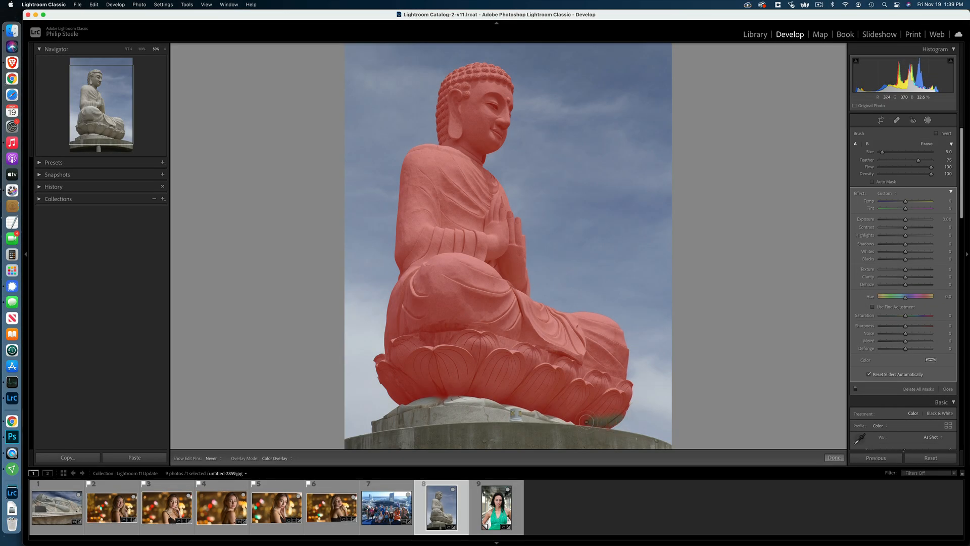
pyautogui.moveTo(606, 422)
pyautogui.mouseDown()
pyautogui.moveTo(613, 420)
pyautogui.moveTo(561, 412)
pyautogui.moveTo(620, 409)
pyautogui.moveTo(586, 399)
pyautogui.moveTo(627, 395)
pyautogui.moveTo(545, 407)
pyautogui.moveTo(561, 410)
pyautogui.moveTo(507, 395)
pyautogui.moveTo(567, 395)
pyautogui.moveTo(567, 387)
pyautogui.mouseUp()
pyautogui.press('h')
pyautogui.press('h')
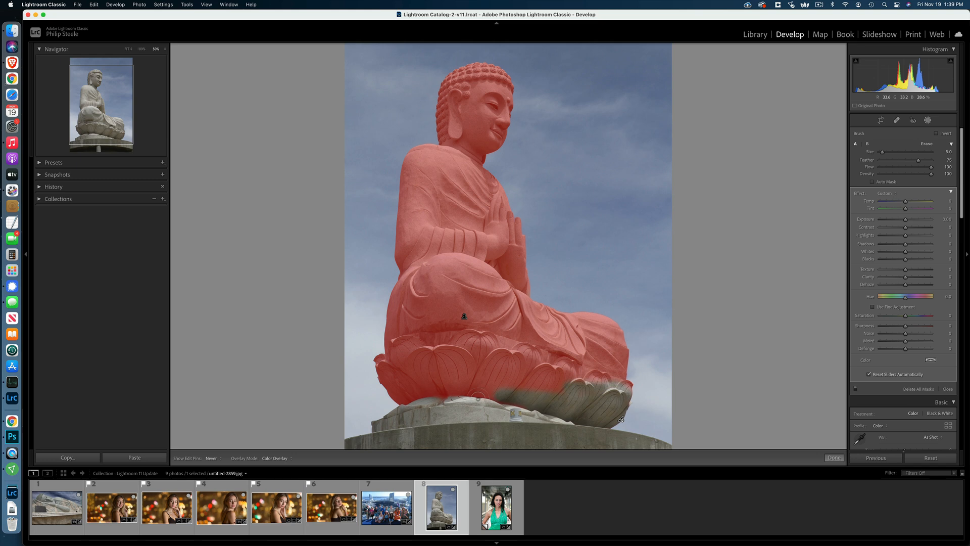
pyautogui.moveTo(407, 393)
pyautogui.mouseDown()
pyautogui.moveTo(497, 398)
pyautogui.moveTo(448, 378)
pyautogui.moveTo(491, 384)
pyautogui.moveTo(405, 376)
pyautogui.moveTo(404, 363)
pyautogui.moveTo(462, 354)
pyautogui.moveTo(618, 382)
pyautogui.mouseUp()
pyautogui.moveTo(388, 368)
pyautogui.mouseDown()
pyautogui.moveTo(394, 327)
pyautogui.moveTo(394, 370)
pyautogui.mouseUp()
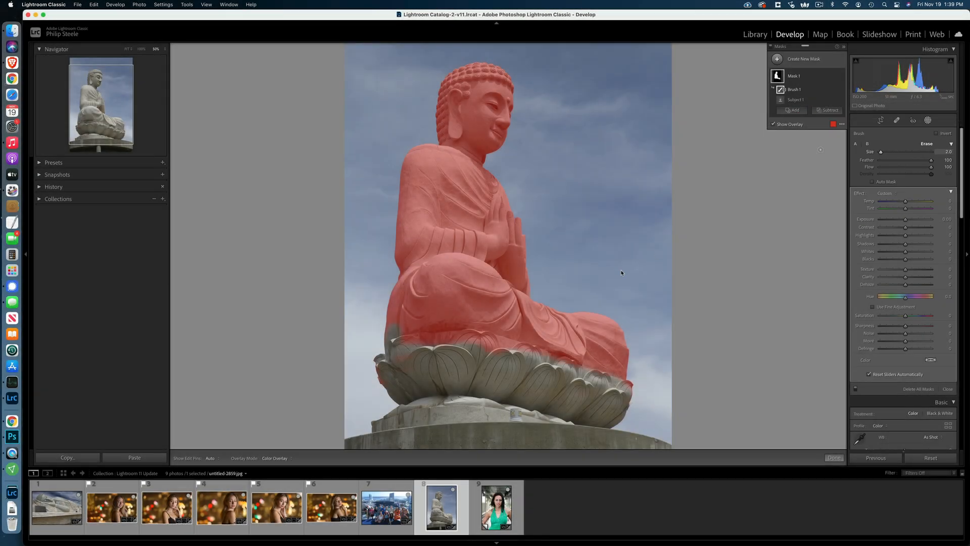
# Restore over-subtracted robe areas with the Erase brush, and refine the mask edge along the upper lotus petals with a size 3.0 subtracting brush
pyautogui.press('h')
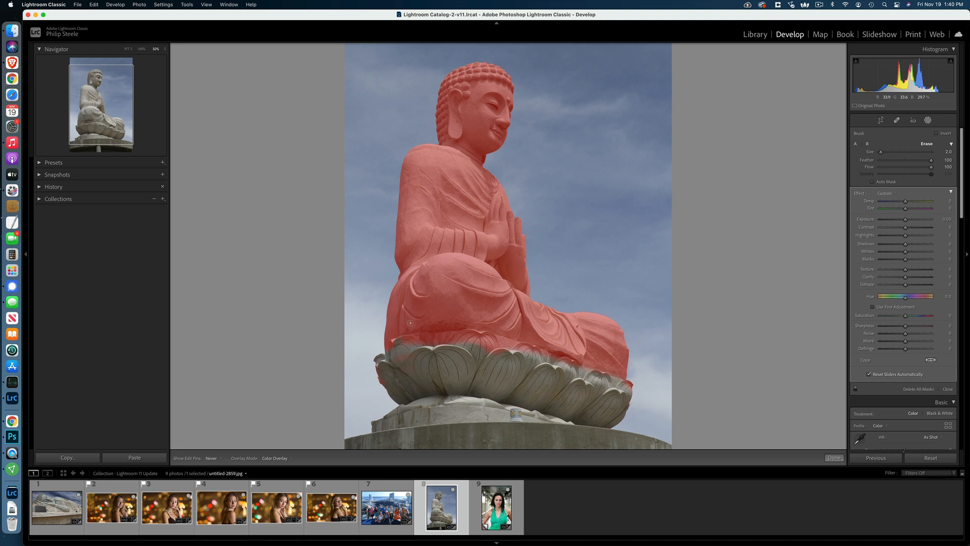
pyautogui.press('h')
pyautogui.click(856, 143)
pyautogui.press('h')
pyautogui.press('h')
pyautogui.press('[')
pyautogui.press('[')
pyautogui.press('h')
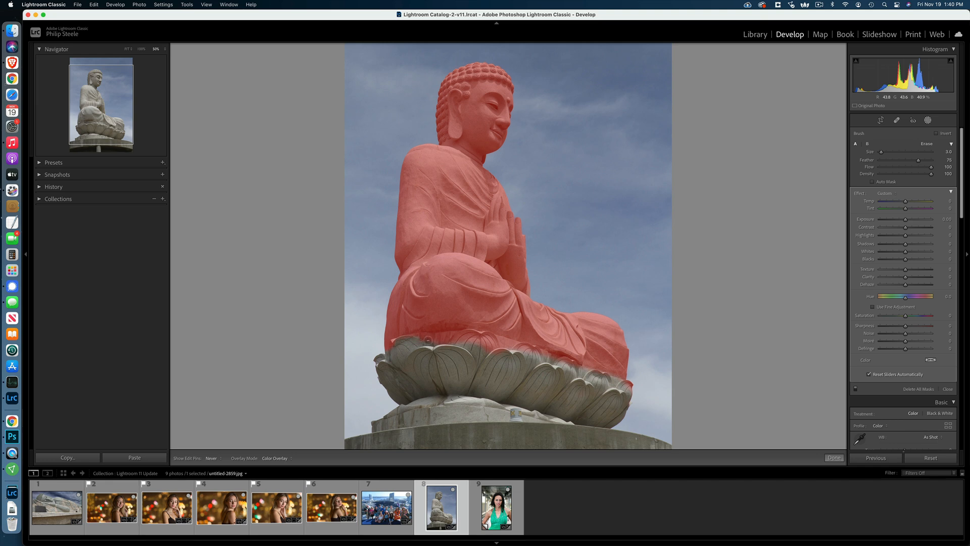
pyautogui.moveTo(445, 338)
pyautogui.mouseDown()
pyautogui.moveTo(542, 351)
pyautogui.moveTo(555, 373)
pyautogui.moveTo(482, 347)
pyautogui.moveTo(441, 351)
pyautogui.mouseUp()
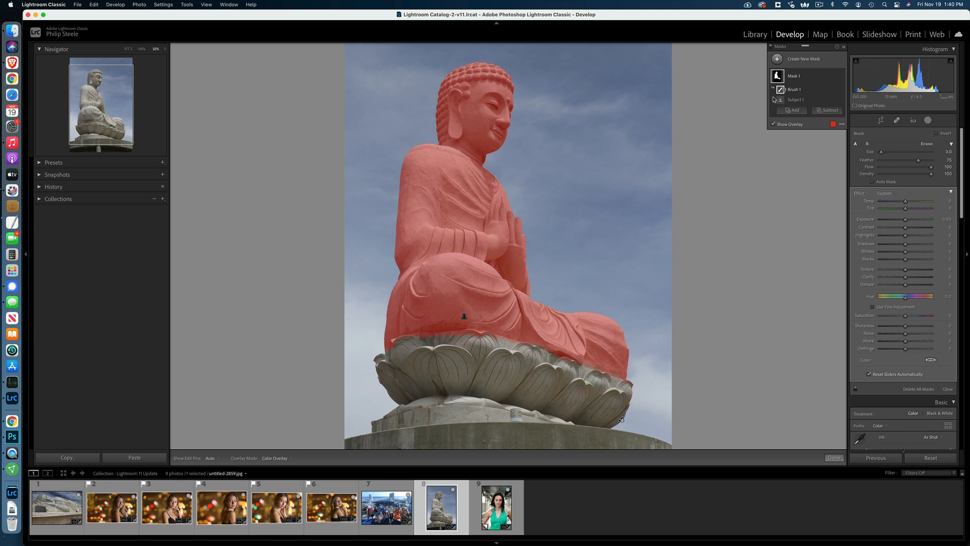
# Raise the Buddha mask's Texture to 72 and its Clarity to about 51
pyautogui.moveTo(781, 103)
pyautogui.moveTo(907, 273)
pyautogui.mouseDown()
pyautogui.moveTo(925, 271)
pyautogui.moveTo(910, 277)
pyautogui.moveTo(919, 279)
pyautogui.mouseUp()
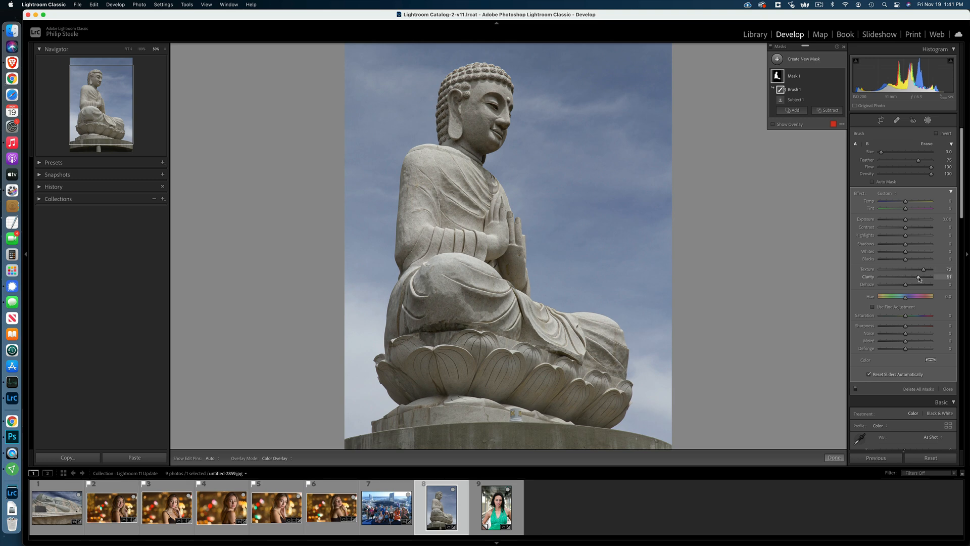
pyautogui.click(711, 239)
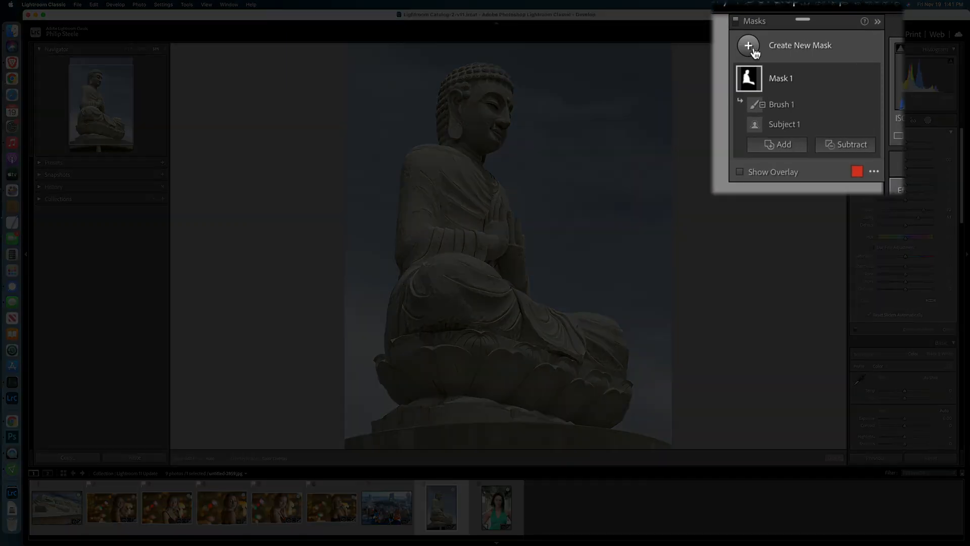
# Create a Select Sky mask on the Buddha photo and set Exposure to -0.43, Clarity to about 63 and Dehaze to about 38
pyautogui.click(749, 47)
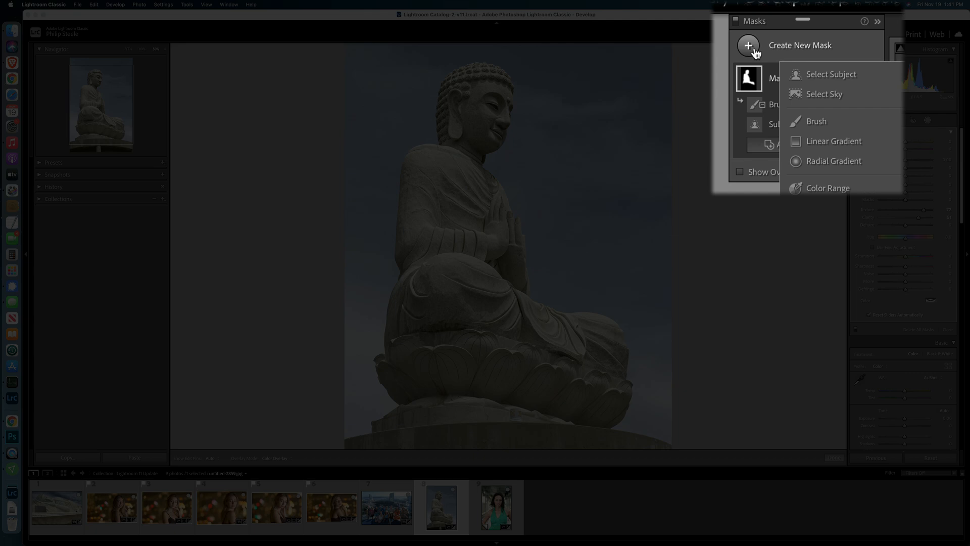
pyautogui.click(812, 93)
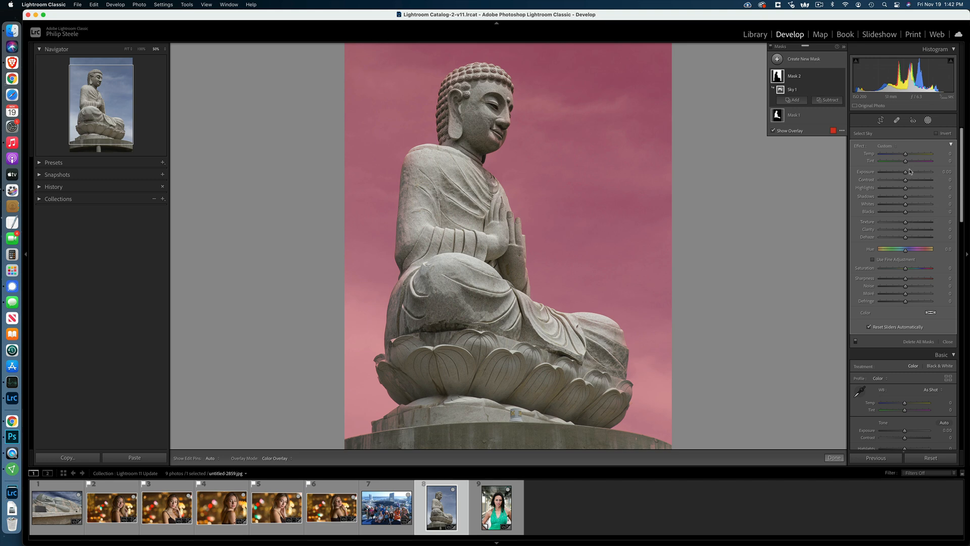
pyautogui.moveTo(905, 173); pyautogui.dragTo(903, 174)
pyautogui.press('o')
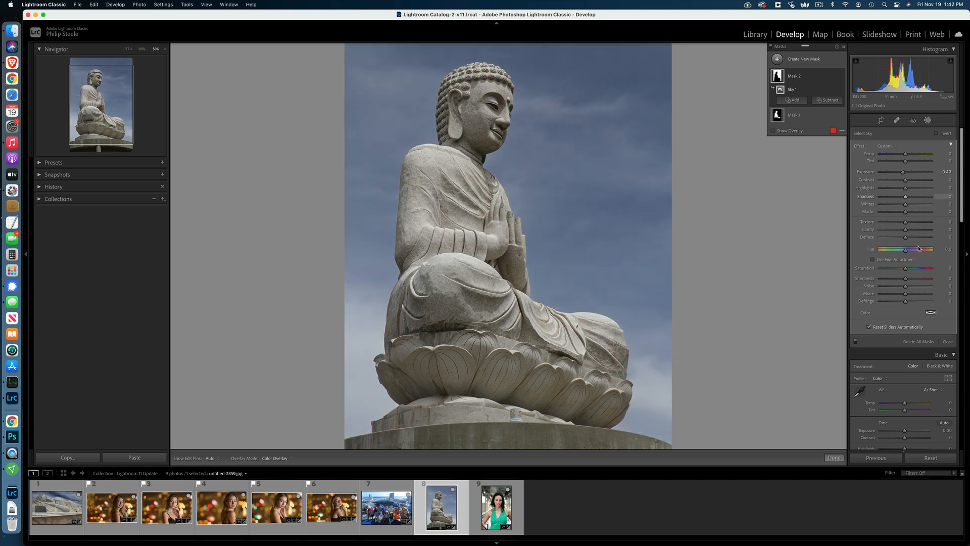
pyautogui.moveTo(906, 231)
pyautogui.mouseDown()
pyautogui.moveTo(922, 230)
pyautogui.moveTo(916, 239)
pyautogui.mouseUp()
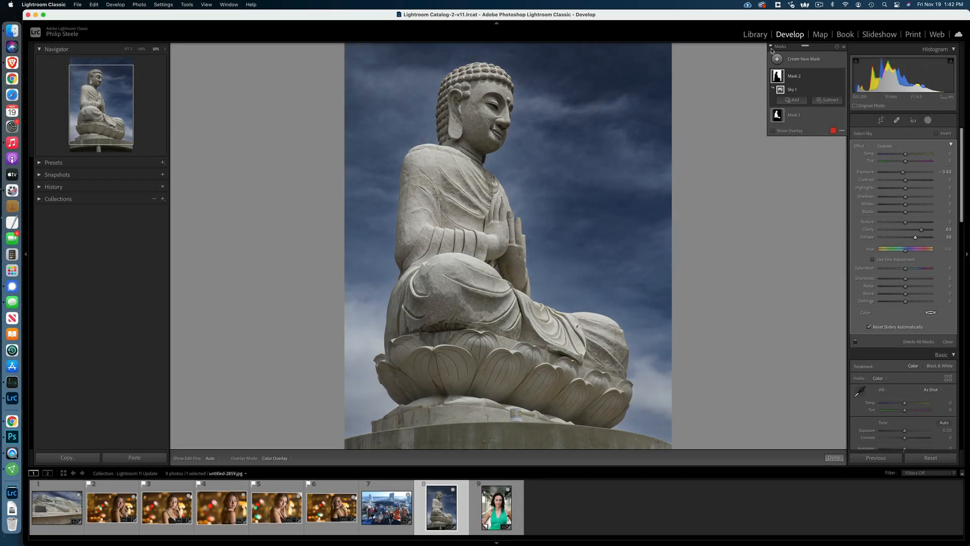
pyautogui.click(771, 51)
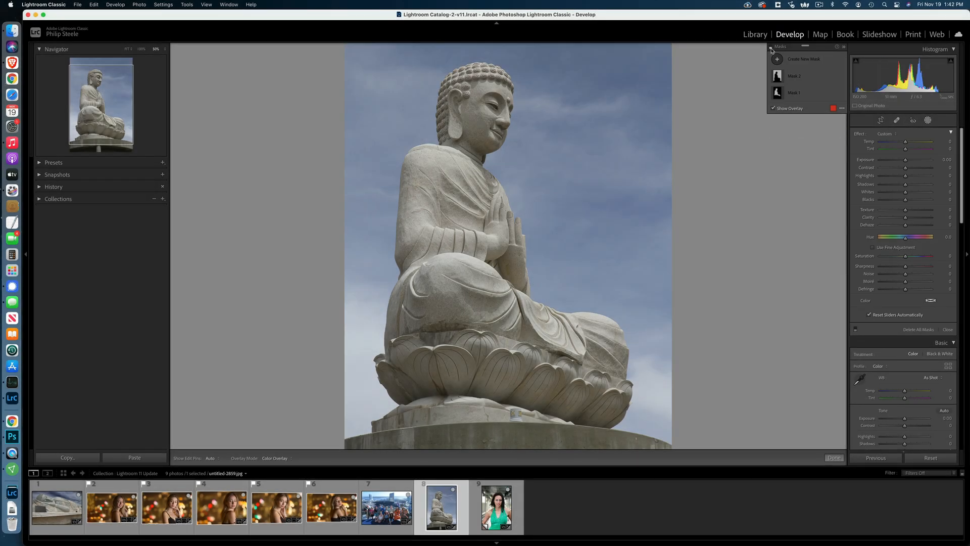
pyautogui.click(772, 50)
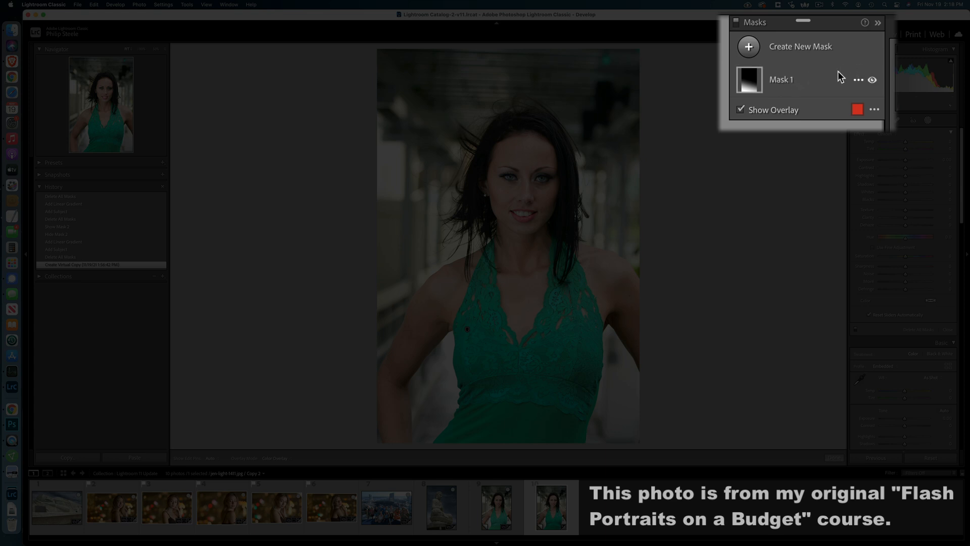
# Delete all masks from the virtual copy of the green-dress portrait, including its linear gradient
pyautogui.click(789, 83)
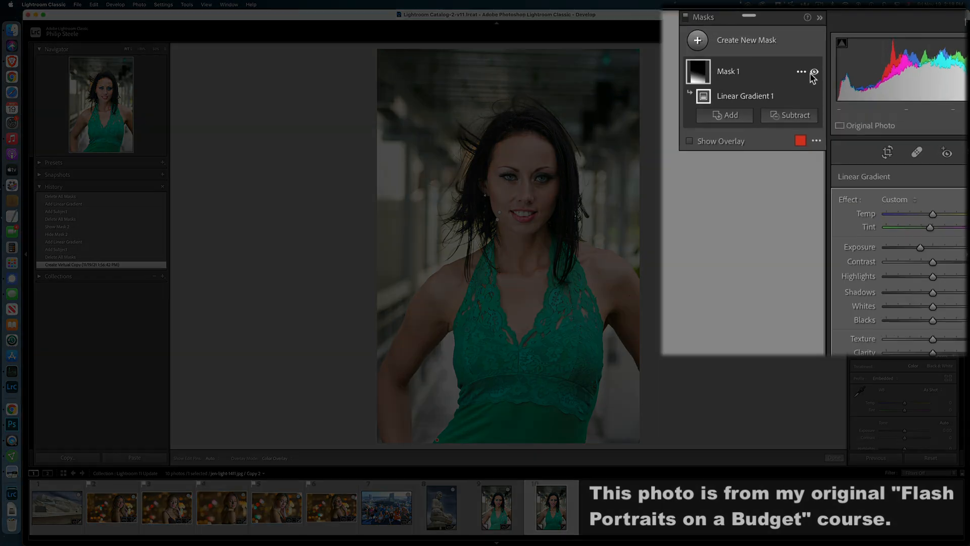
pyautogui.click(833, 76)
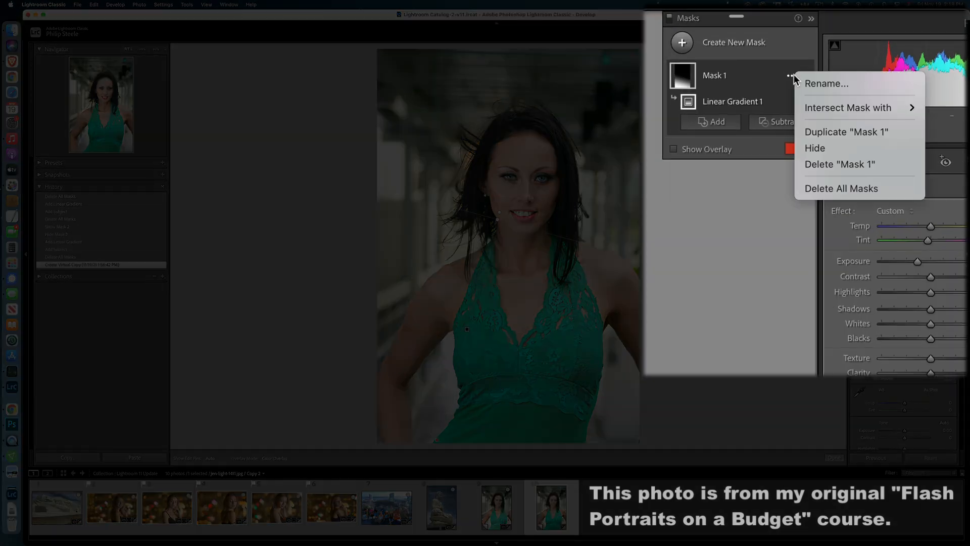
pyautogui.click(814, 186)
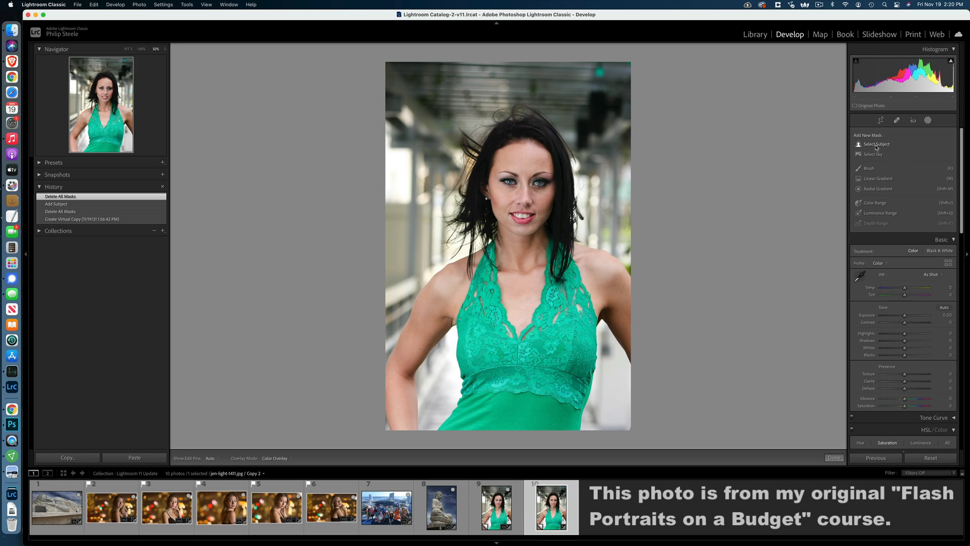
# Create a Select Subject mask on the green-dress portrait and examine its edges around the hair up close
pyautogui.click(868, 145)
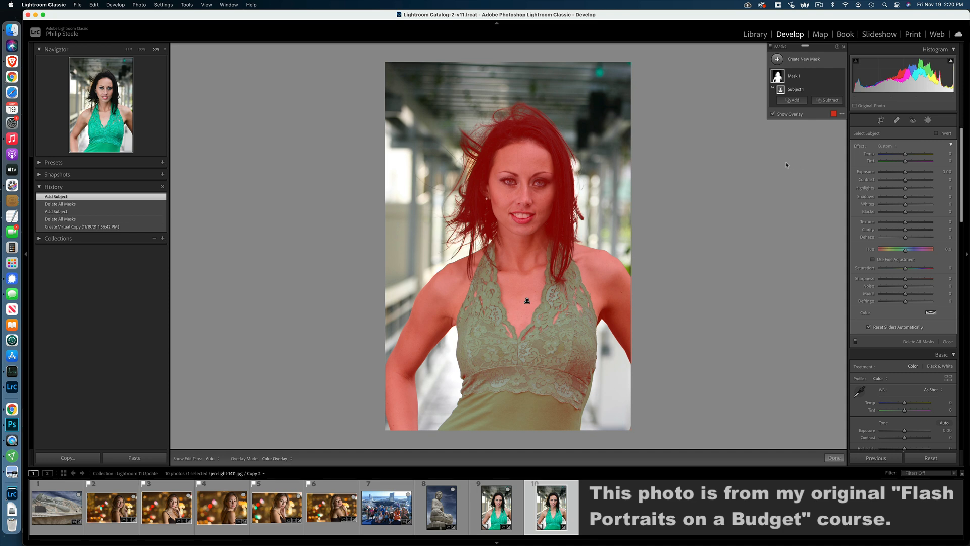
pyautogui.press('super+equal')
pyautogui.press('super+equal')
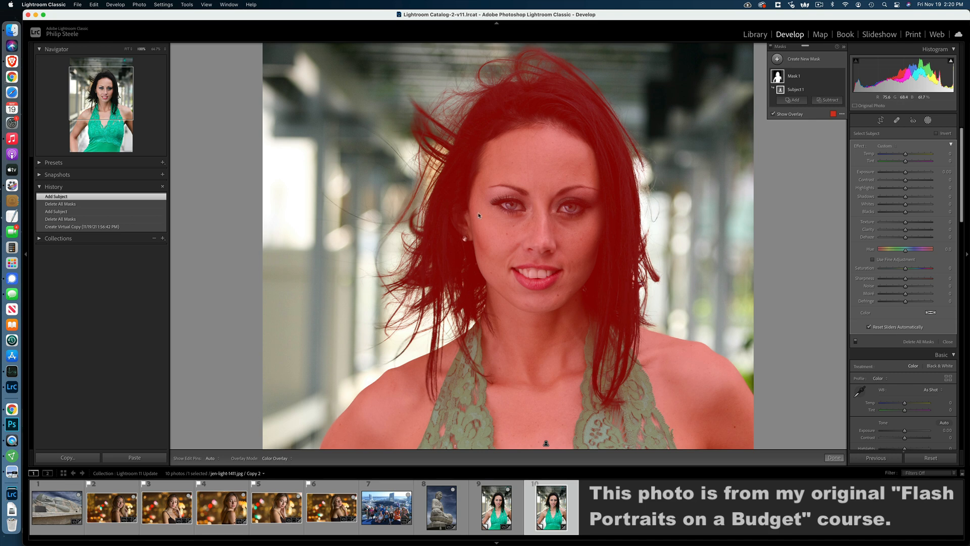
pyautogui.press('super+minus')
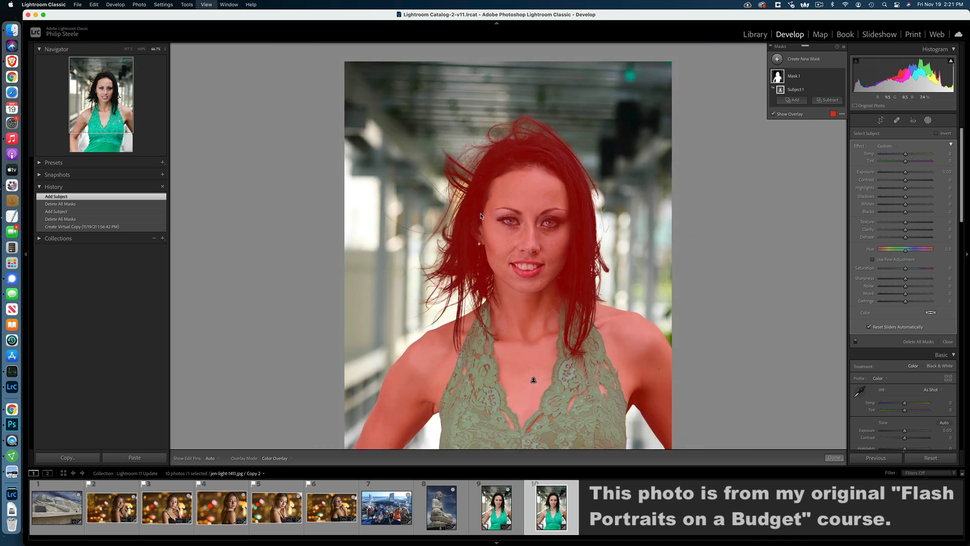
pyautogui.press('super+minus')
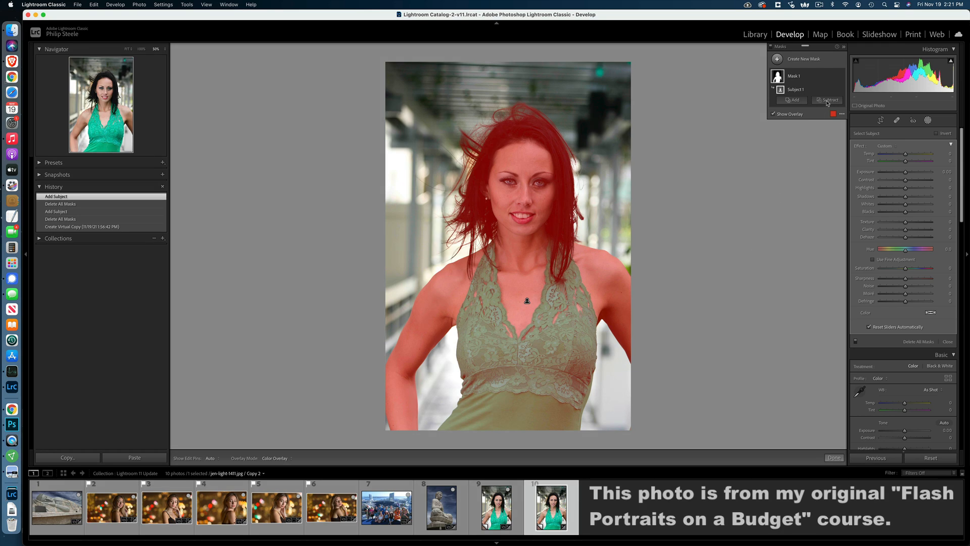
# Intersect the subject mask with a linear gradient running from the photo's lower edge up to the neck, and set Exposure to -0.70
pyautogui.moveTo(832, 76)
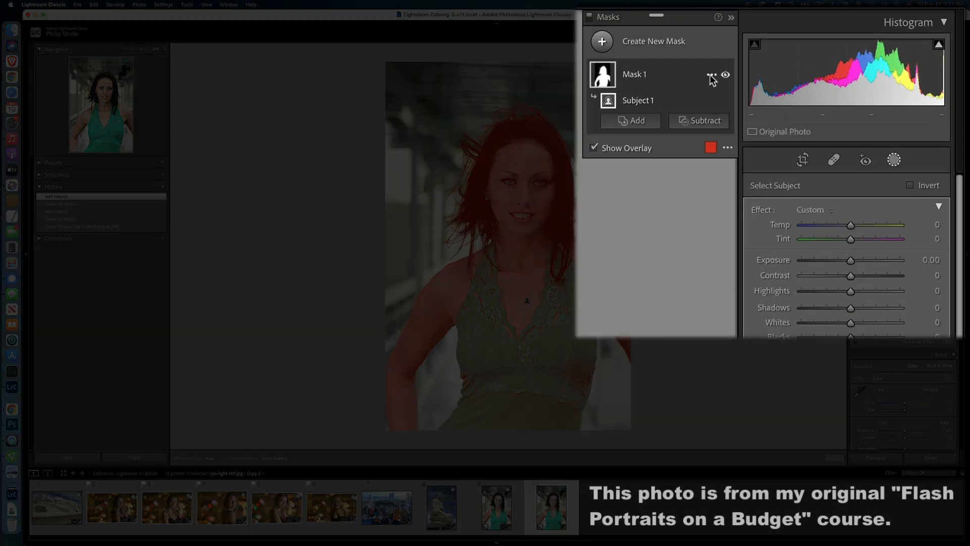
pyautogui.click(711, 76)
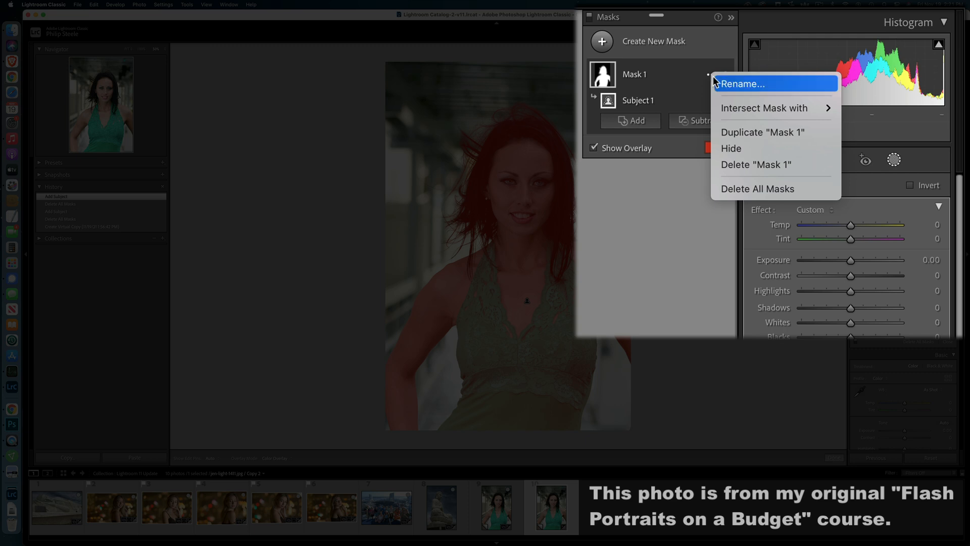
pyautogui.moveTo(726, 111)
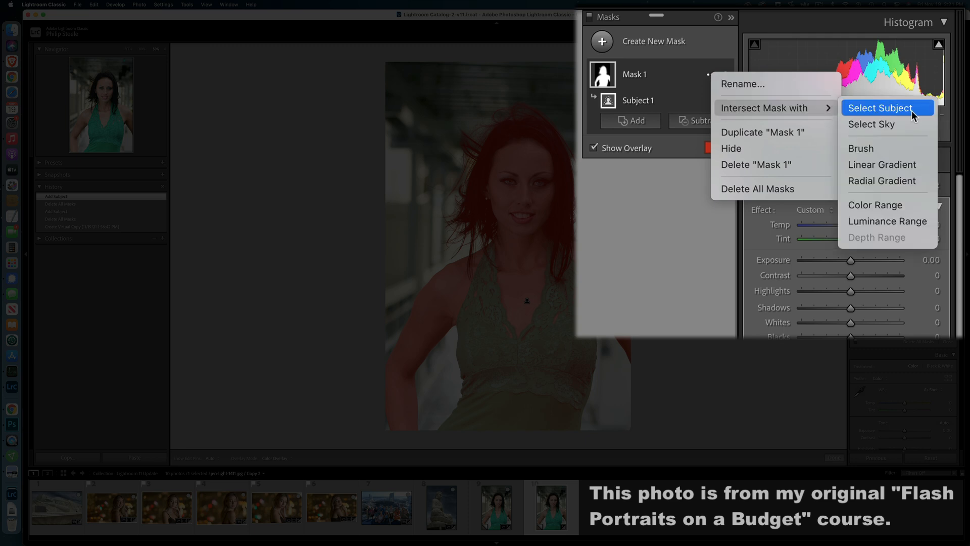
pyautogui.click(896, 163)
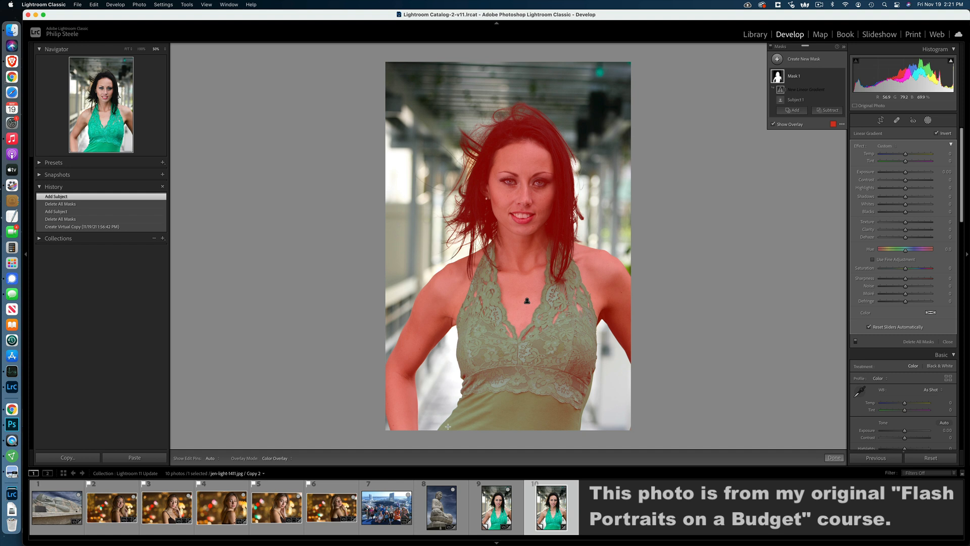
pyautogui.moveTo(457, 430); pyautogui.dragTo(510, 257)
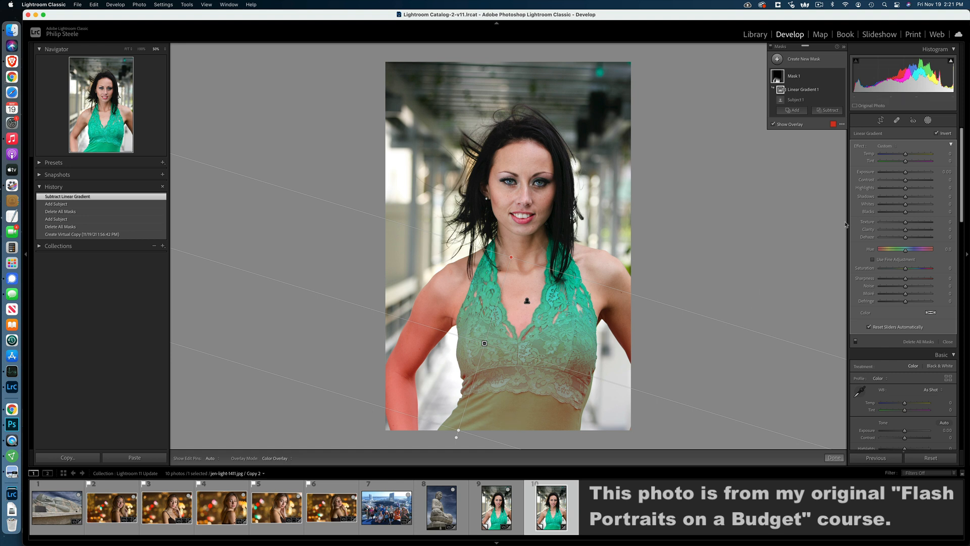
pyautogui.moveTo(905, 173); pyautogui.dragTo(901, 175)
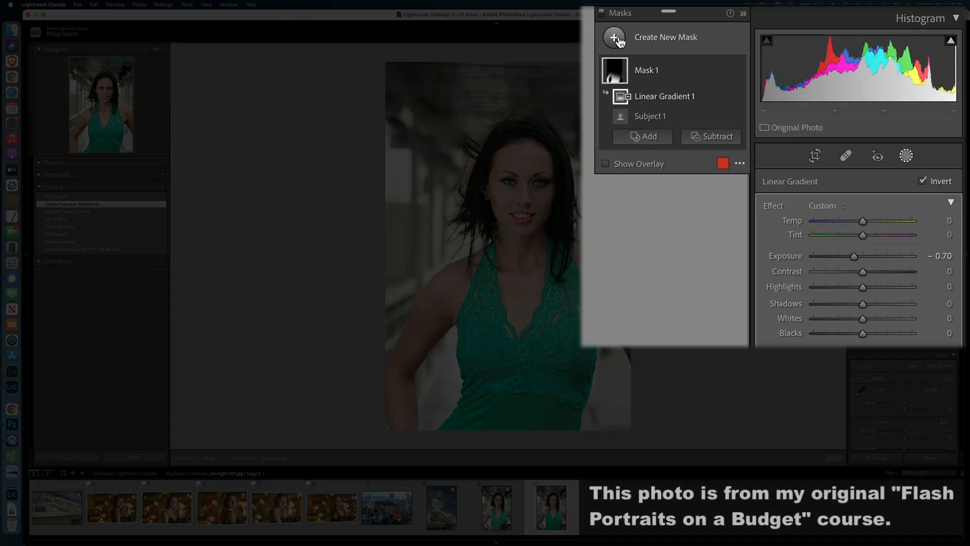
# Create a second Select Subject mask on the portrait and rename the darkening gradient mask Lighting
pyautogui.click(617, 39)
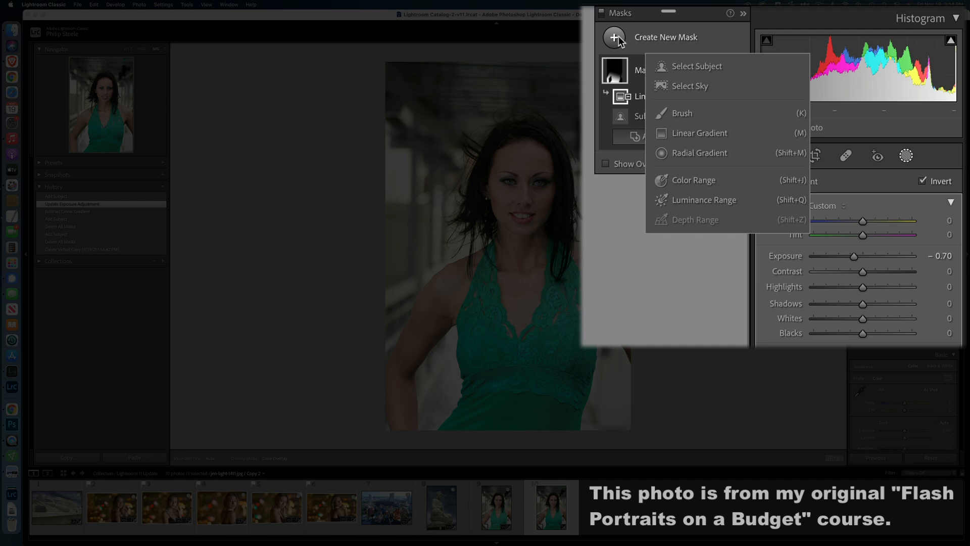
pyautogui.click(686, 67)
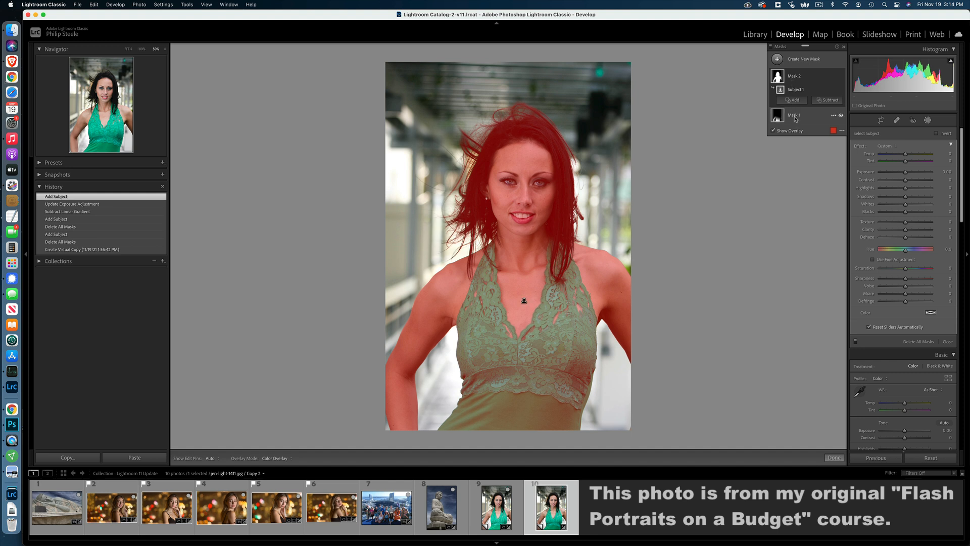
pyautogui.doubleClick(794, 116)
pyautogui.write('Lighting')
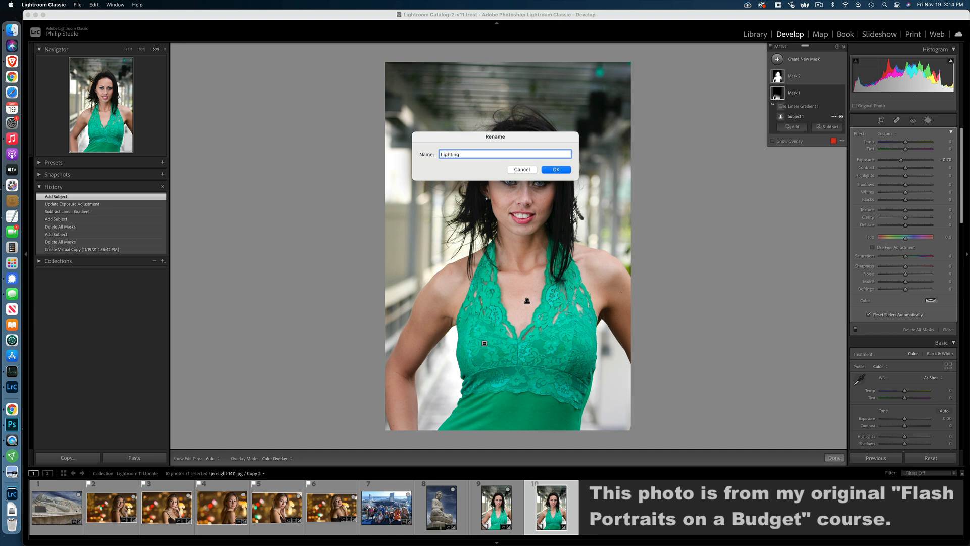
pyautogui.press('Return')
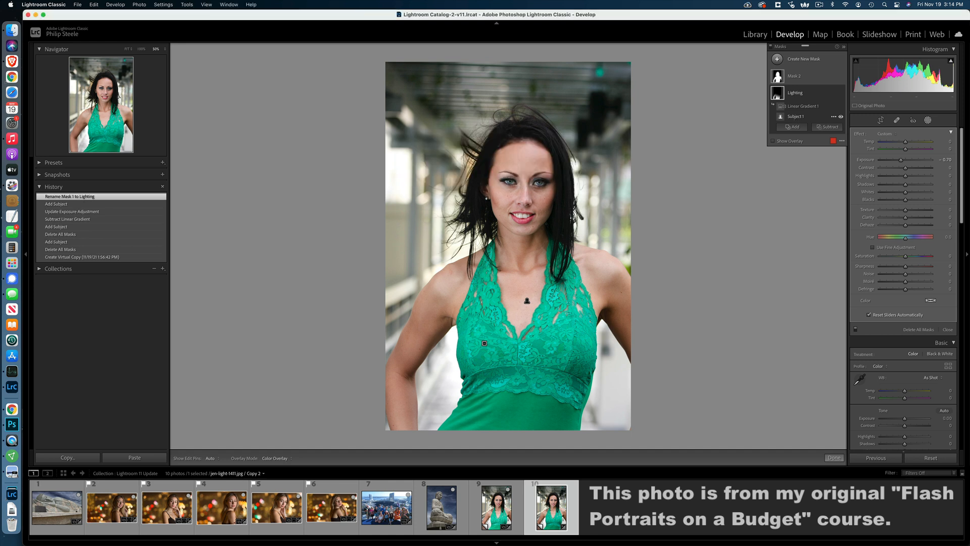
# Rename the new full-subject mask Clothing, leaving its components expanded
pyautogui.click(793, 78)
pyautogui.doubleClick(792, 79)
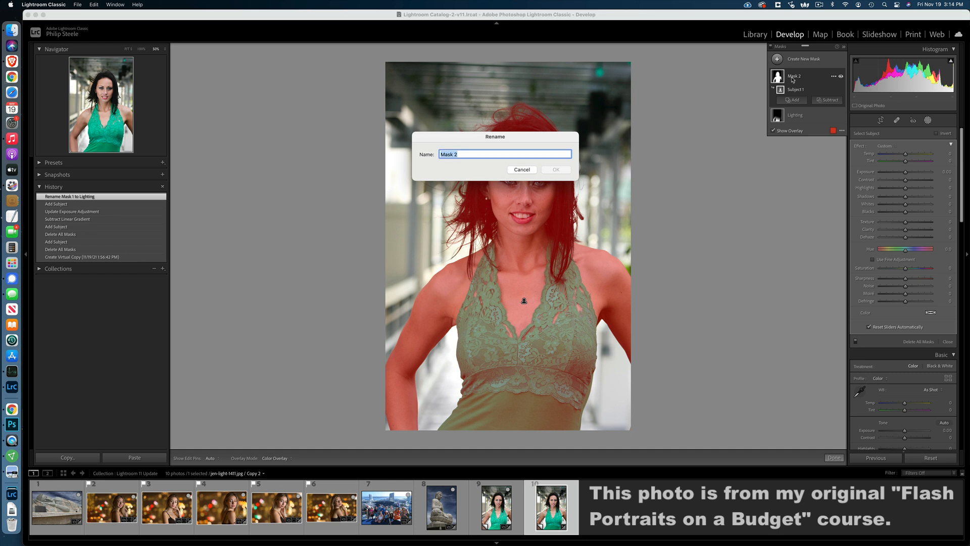
pyautogui.write('Clothing')
pyautogui.press('Return')
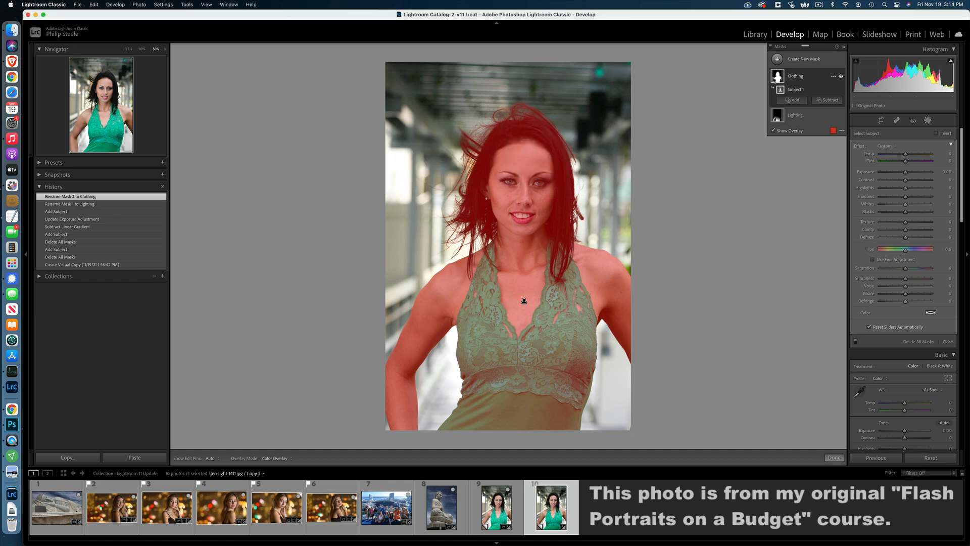
pyautogui.click(800, 80)
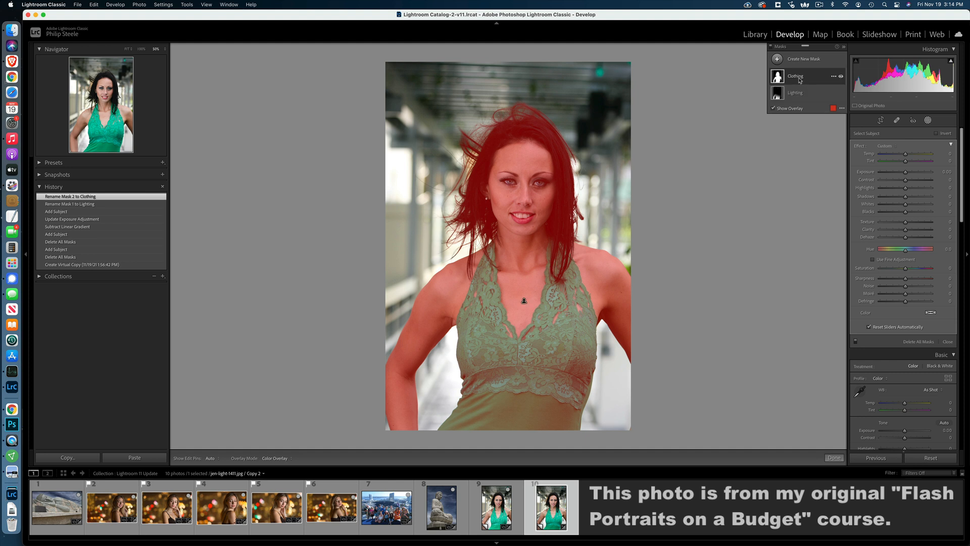
pyautogui.click(801, 80)
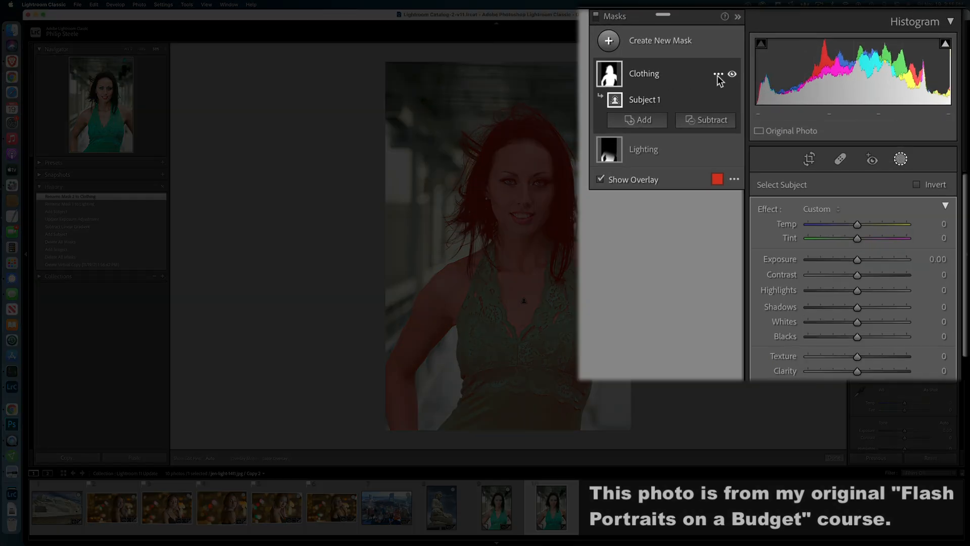
# Intersect the Clothing mask with a Color Range, sampling the green of the dress on its lower part and its lace band
pyautogui.click(718, 75)
pyautogui.moveTo(731, 112)
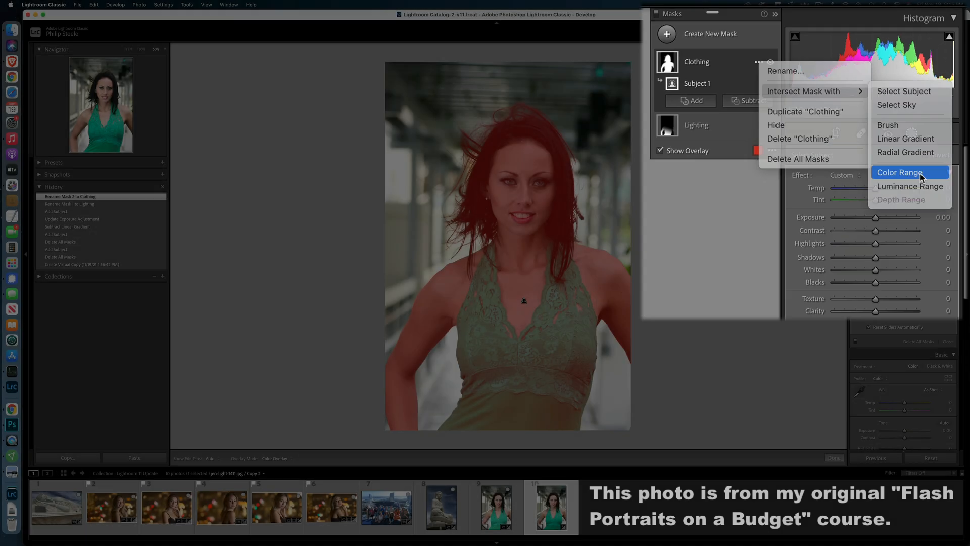
pyautogui.click(912, 208)
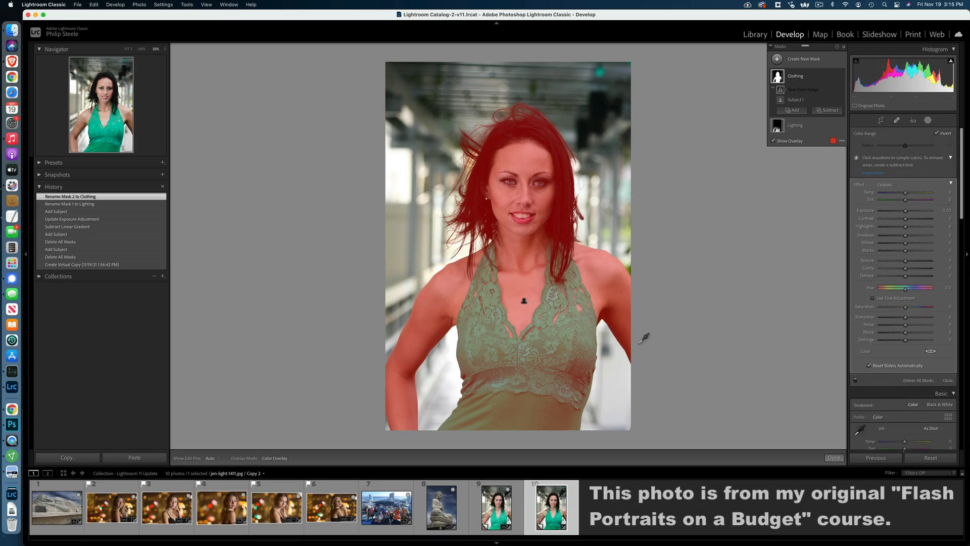
pyautogui.click(508, 405)
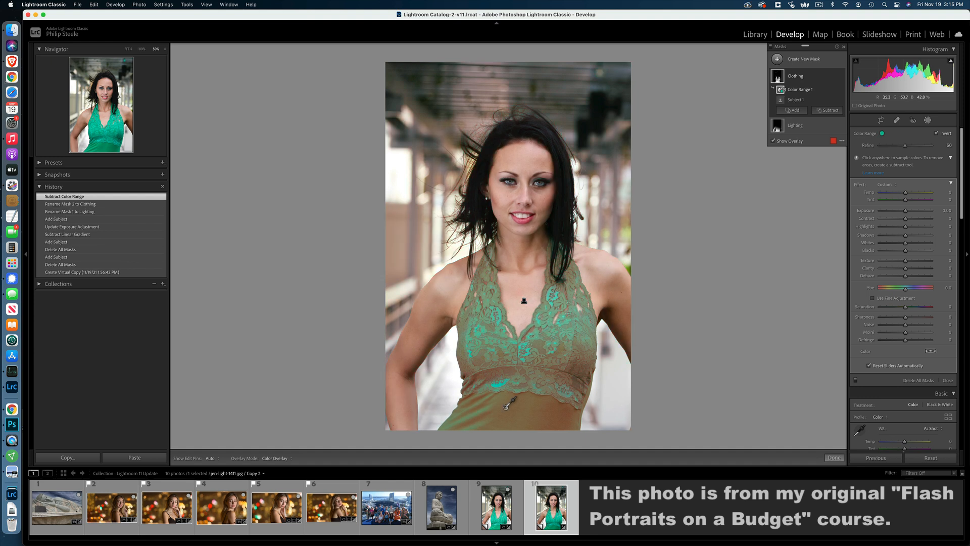
pyautogui.click(506, 381)
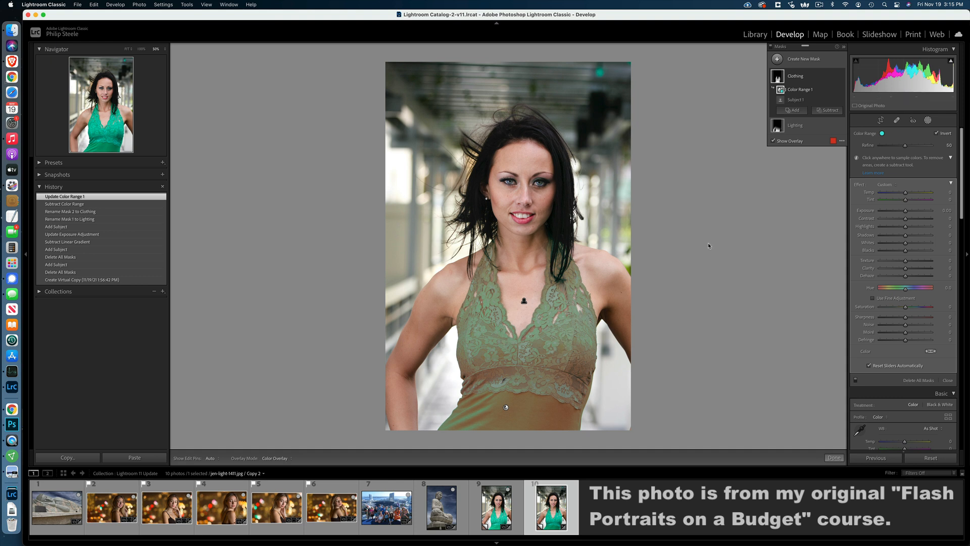
# Raise the mask overlay's opacity to the maximum and set the Clothing color range's Refine to 62
pyautogui.click(832, 141)
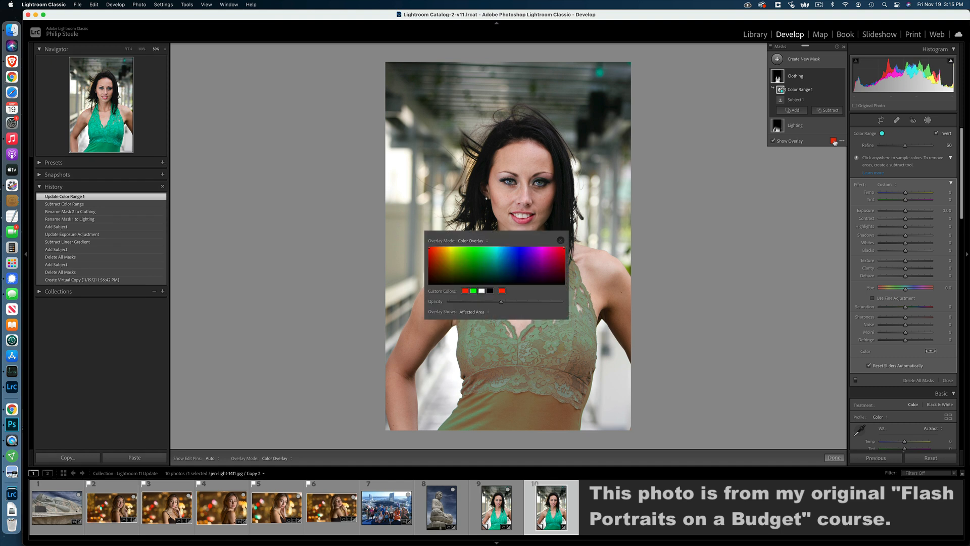
pyautogui.moveTo(506, 304); pyautogui.dragTo(562, 306)
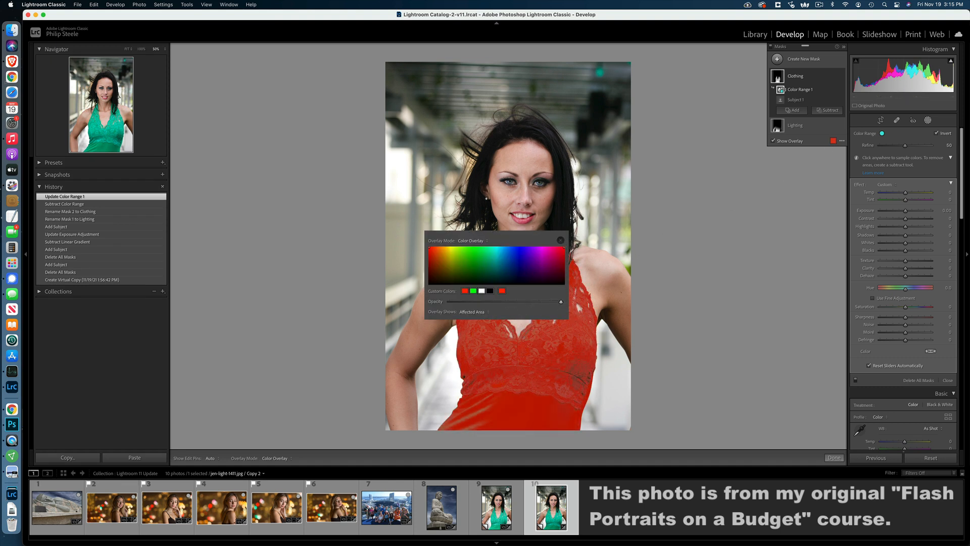
pyautogui.click(562, 241)
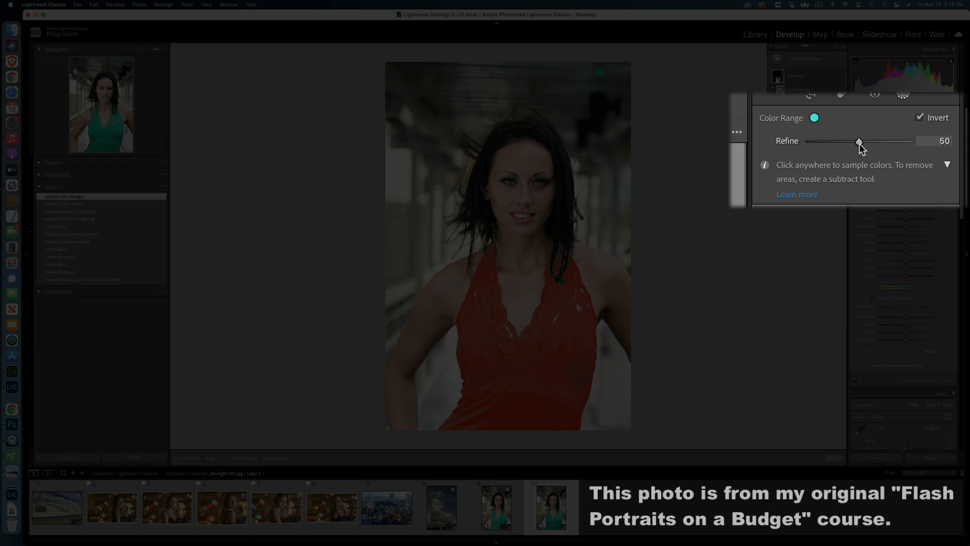
pyautogui.moveTo(906, 146); pyautogui.dragTo(912, 147)
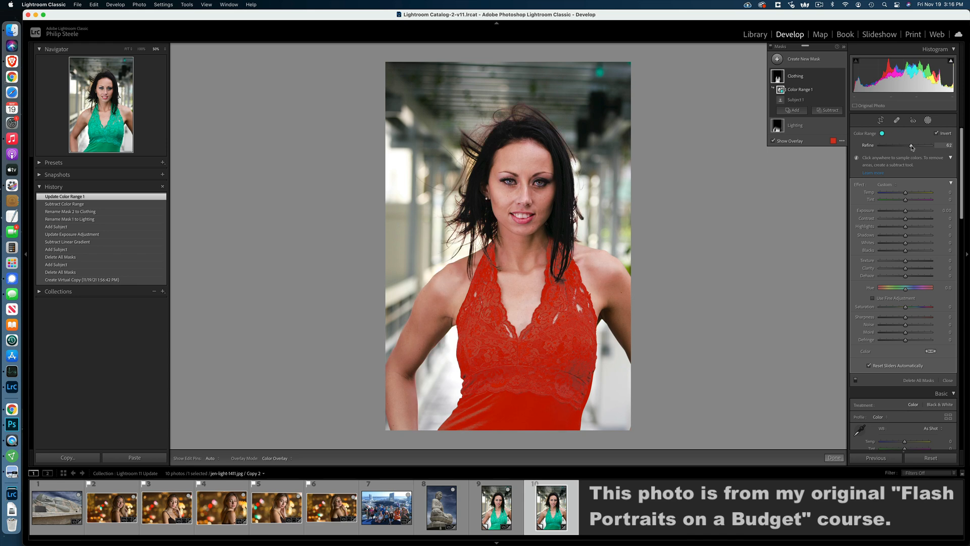
# Display the Clothing mask as White on Black and fine-tune its color range's Refine amount to isolate the dress
pyautogui.moveTo(912, 147); pyautogui.dragTo(909, 148)
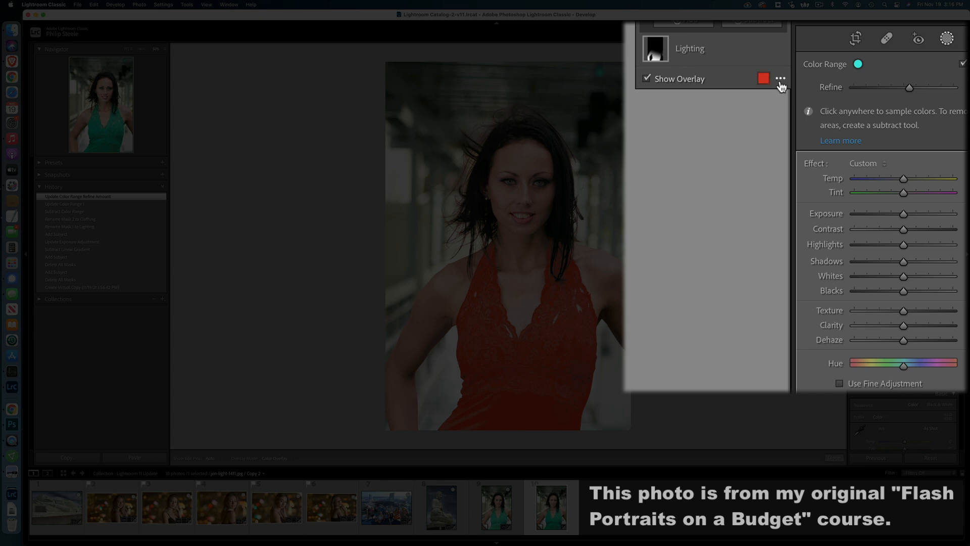
pyautogui.click(780, 79)
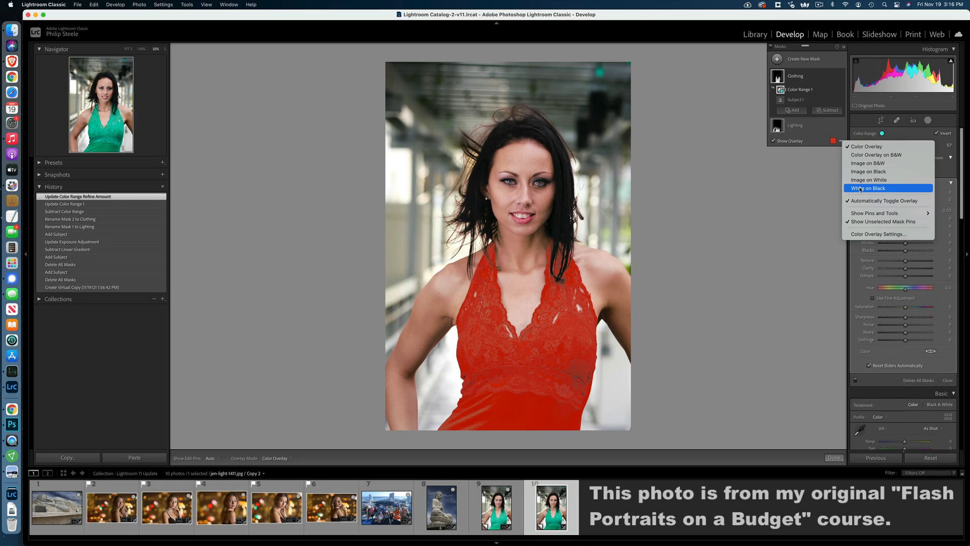
pyautogui.click(861, 188)
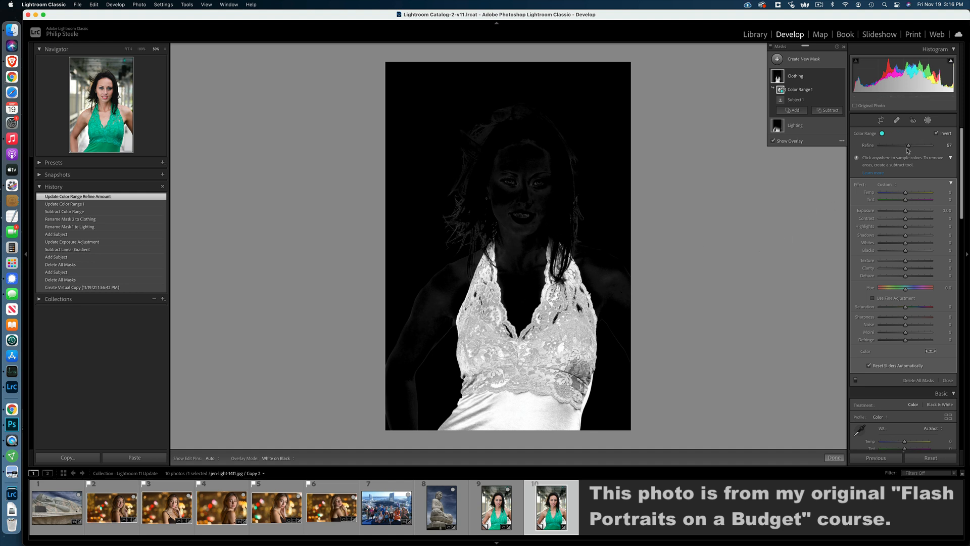
pyautogui.moveTo(910, 148); pyautogui.dragTo(916, 148)
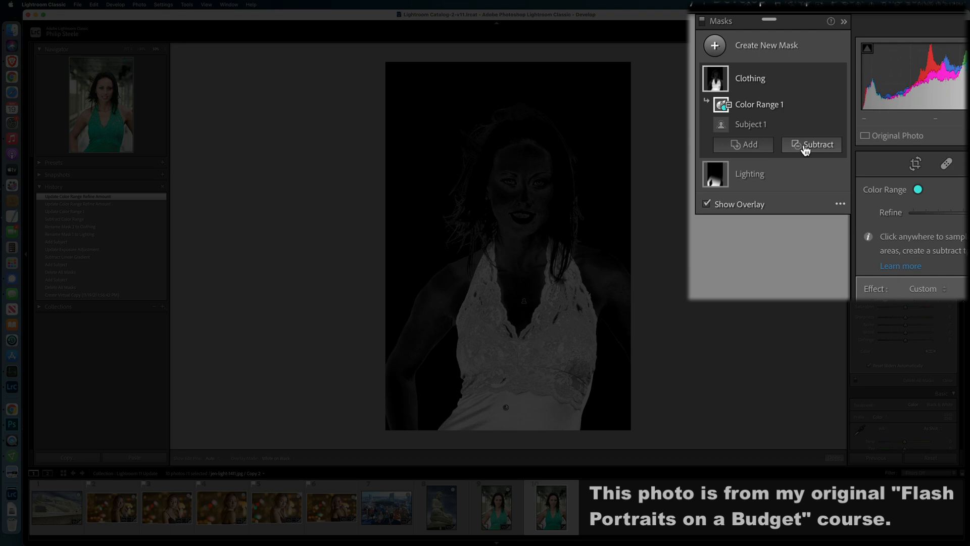
# Subtract from the Clothing mask with a Brush, painting over the woman's face, her hair and the loose strands beside her neck
pyautogui.click(807, 146)
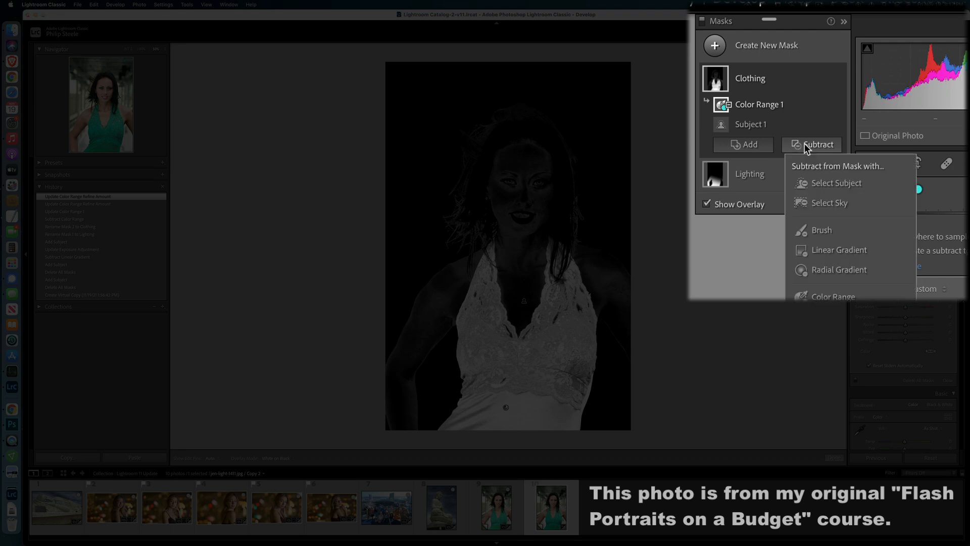
pyautogui.click(814, 228)
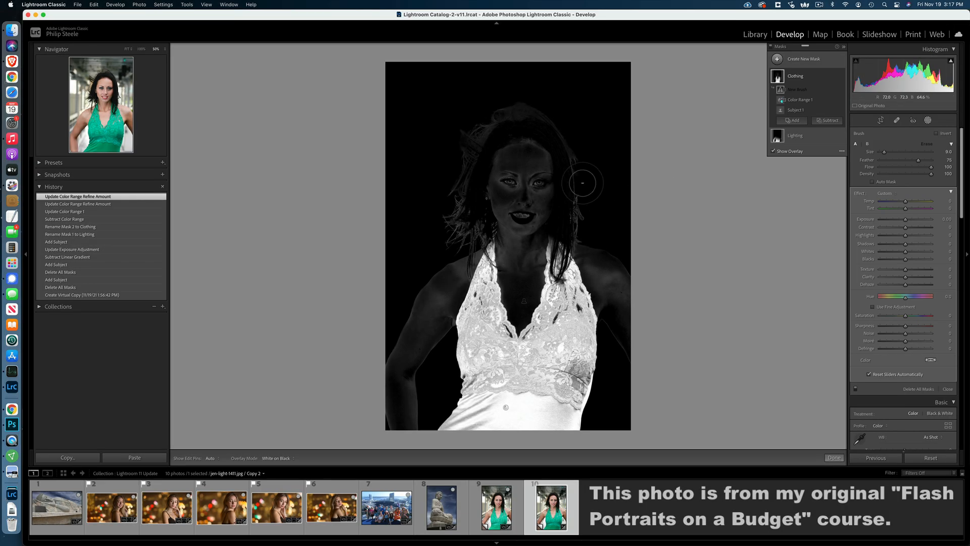
pyautogui.moveTo(523, 142)
pyautogui.mouseDown()
pyautogui.moveTo(482, 153)
pyautogui.moveTo(532, 162)
pyautogui.moveTo(514, 214)
pyautogui.moveTo(510, 170)
pyautogui.moveTo(522, 208)
pyautogui.moveTo(523, 180)
pyautogui.mouseUp()
pyautogui.moveTo(446, 212)
pyautogui.mouseDown()
pyautogui.moveTo(463, 224)
pyautogui.moveTo(508, 191)
pyautogui.moveTo(572, 196)
pyautogui.moveTo(592, 232)
pyautogui.moveTo(586, 218)
pyautogui.moveTo(542, 202)
pyautogui.moveTo(525, 213)
pyautogui.moveTo(500, 207)
pyautogui.moveTo(520, 216)
pyautogui.mouseUp()
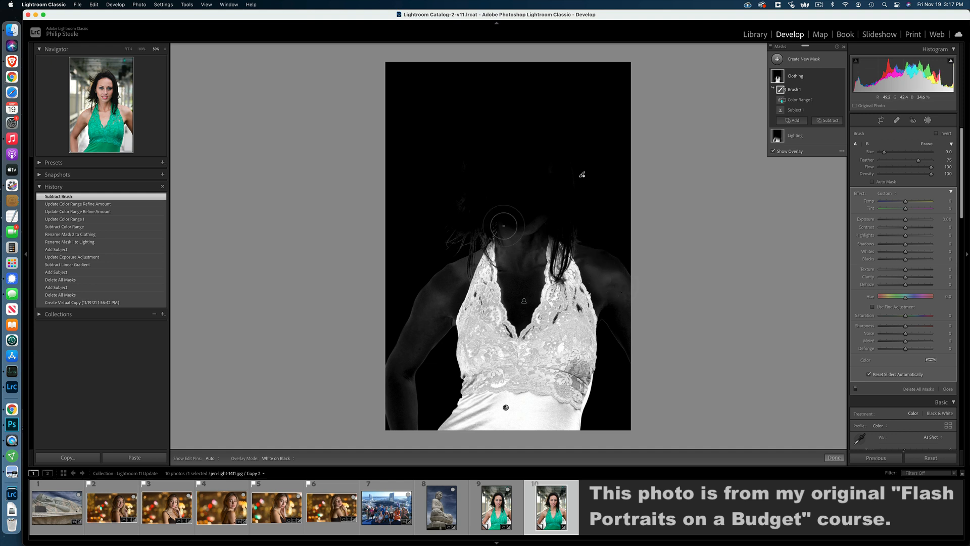
pyautogui.moveTo(449, 225); pyautogui.dragTo(464, 222)
pyautogui.moveTo(583, 223); pyautogui.dragTo(590, 241)
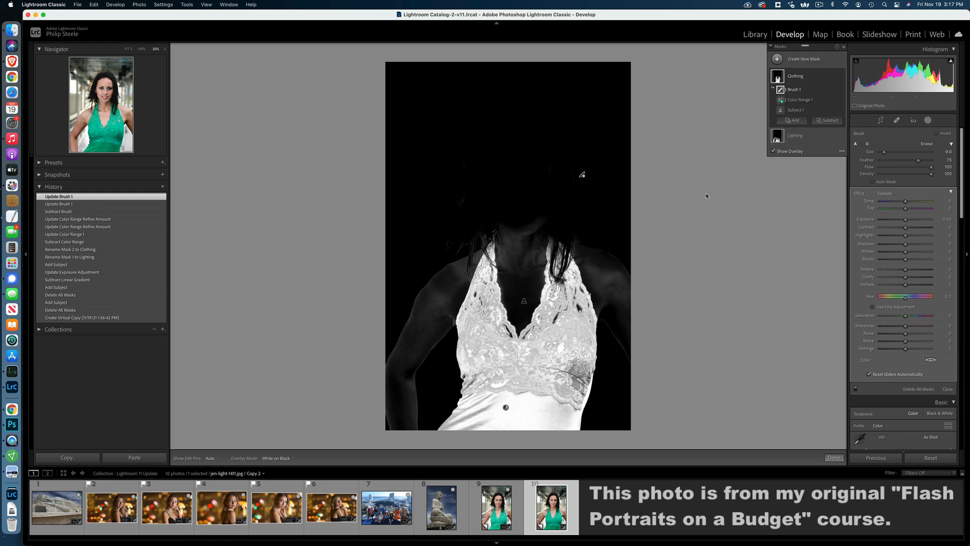
# Switch the mask display back to Color Overlay and shift the Clothing mask's Hue to recolor the green dress teal blue
pyautogui.click(841, 151)
pyautogui.click(858, 153)
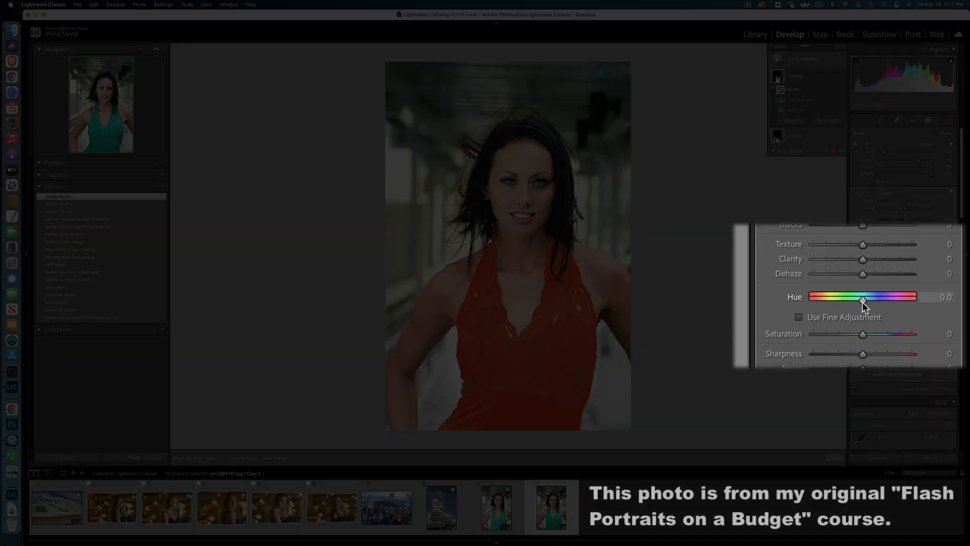
pyautogui.moveTo(906, 298)
pyautogui.mouseDown()
pyautogui.moveTo(865, 300)
pyautogui.moveTo(913, 301)
pyautogui.mouseUp()
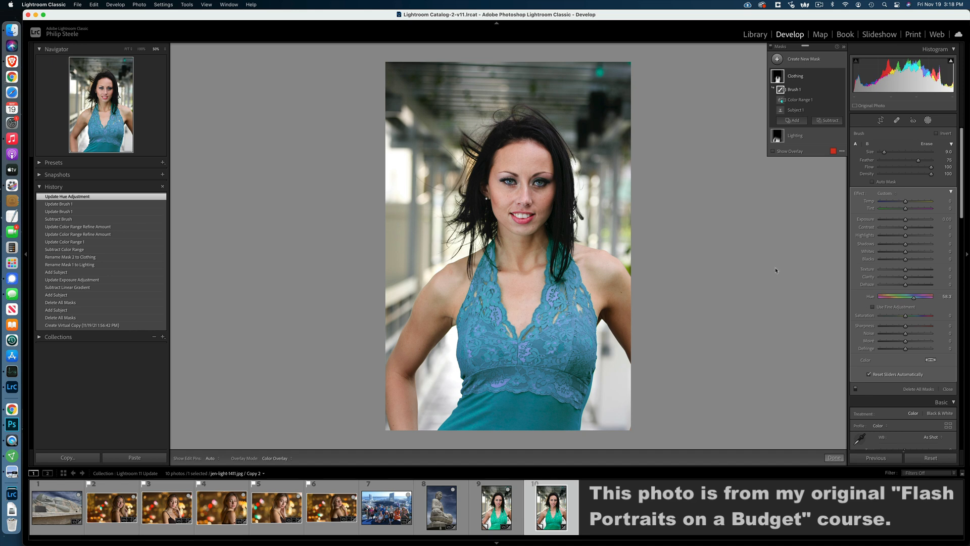
# Compare the portrait before and after by toggling all masks off and on, followed by the Clothing and Lighting masks individually
pyautogui.click(771, 50)
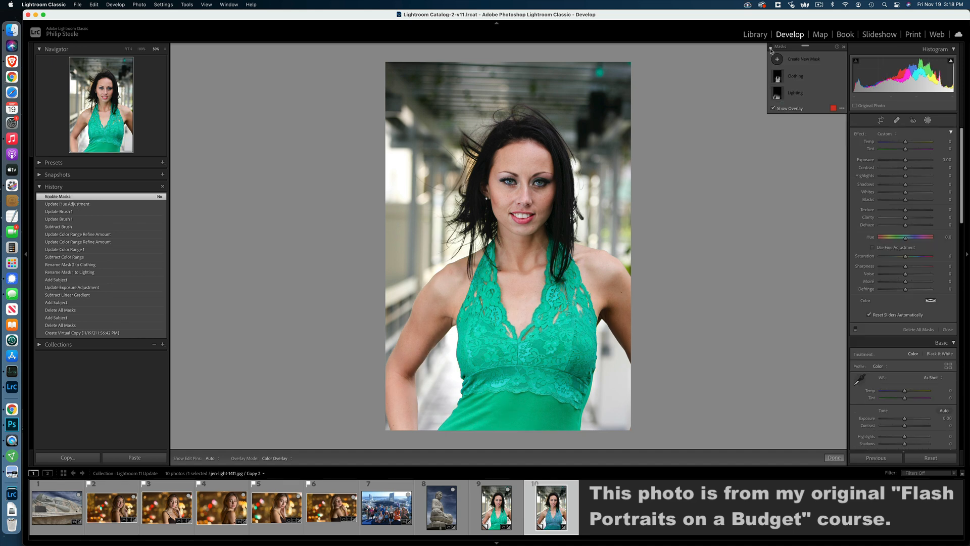
pyautogui.click(771, 50)
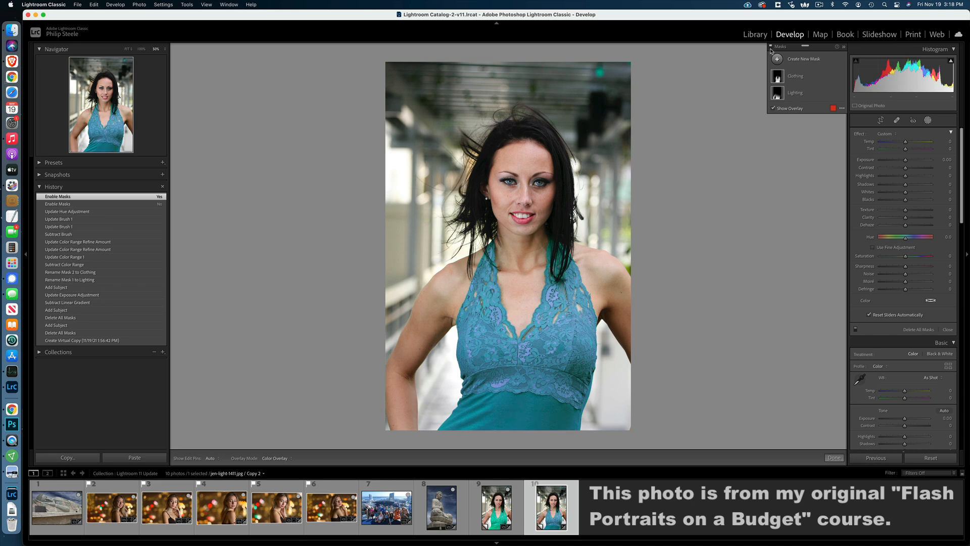
pyautogui.moveTo(810, 79)
pyautogui.click(841, 78)
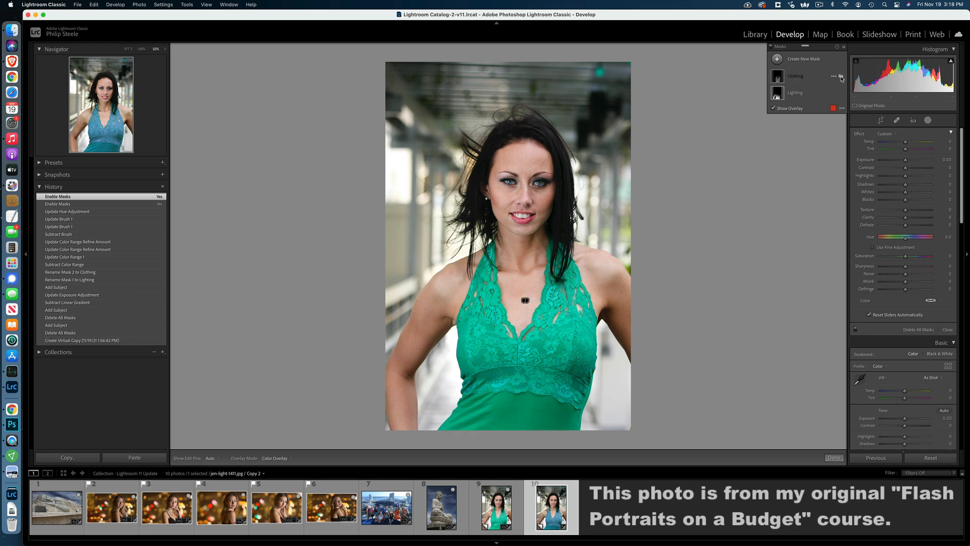
pyautogui.click(842, 77)
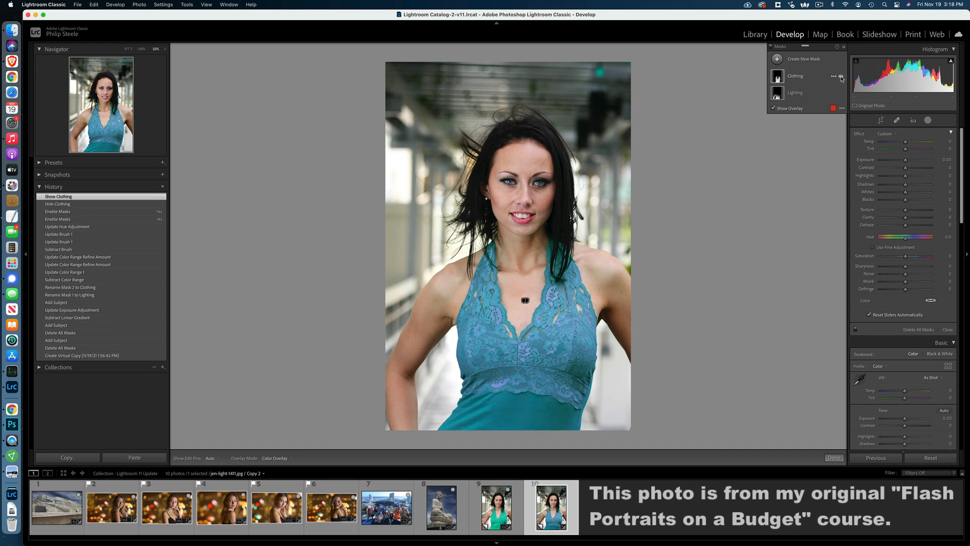
pyautogui.click(841, 93)
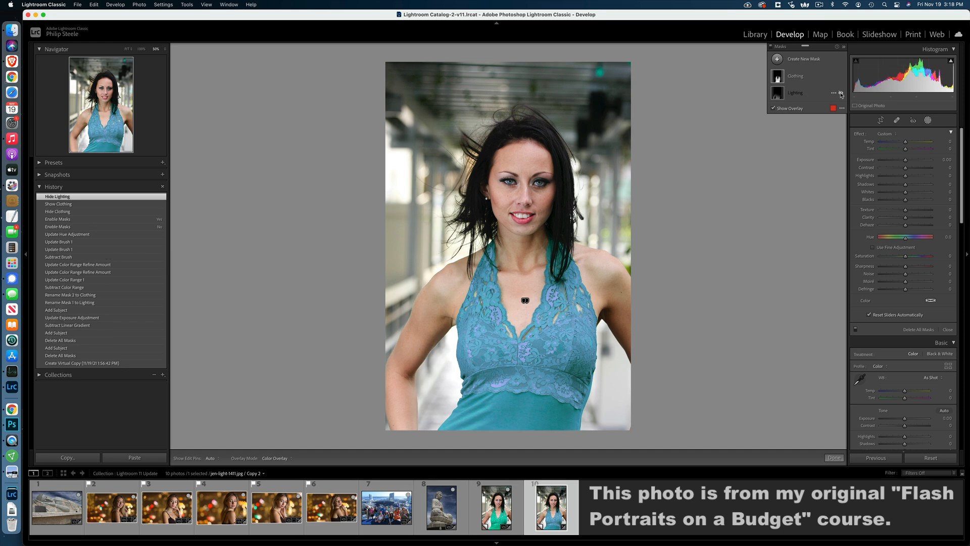
pyautogui.click(841, 93)
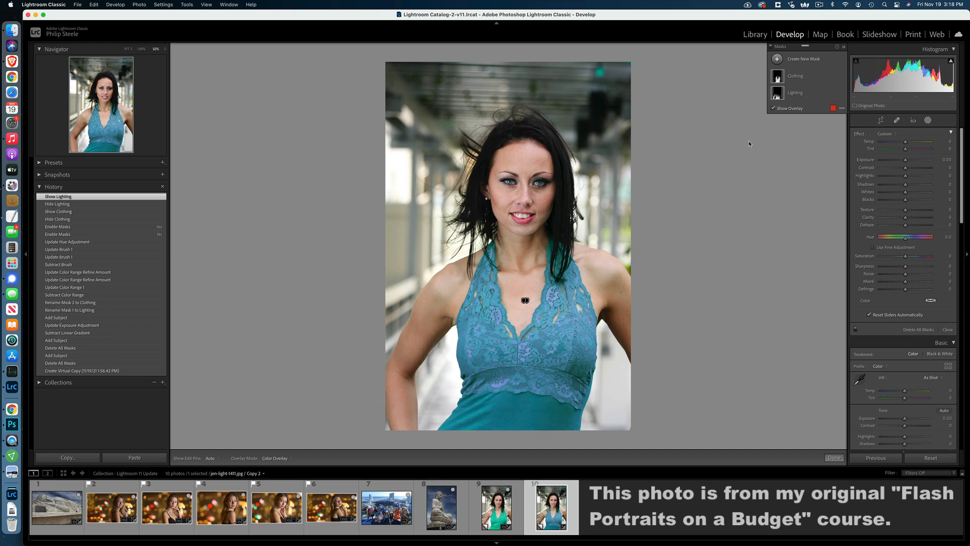